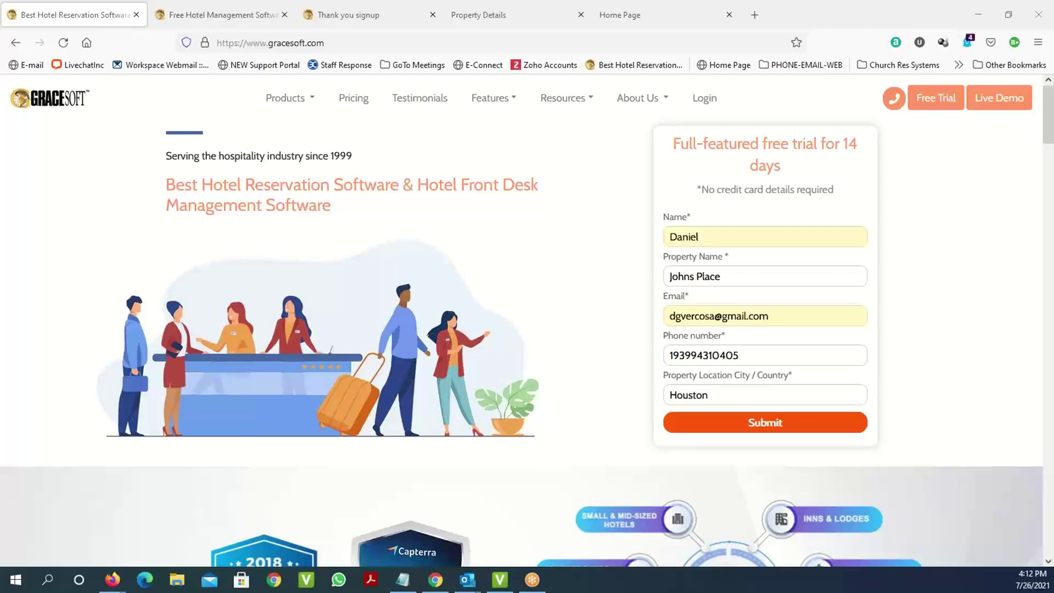
Review the free Easy Innkeeping Lite sign-up form filled in for property Johns Place.
click(222, 17)
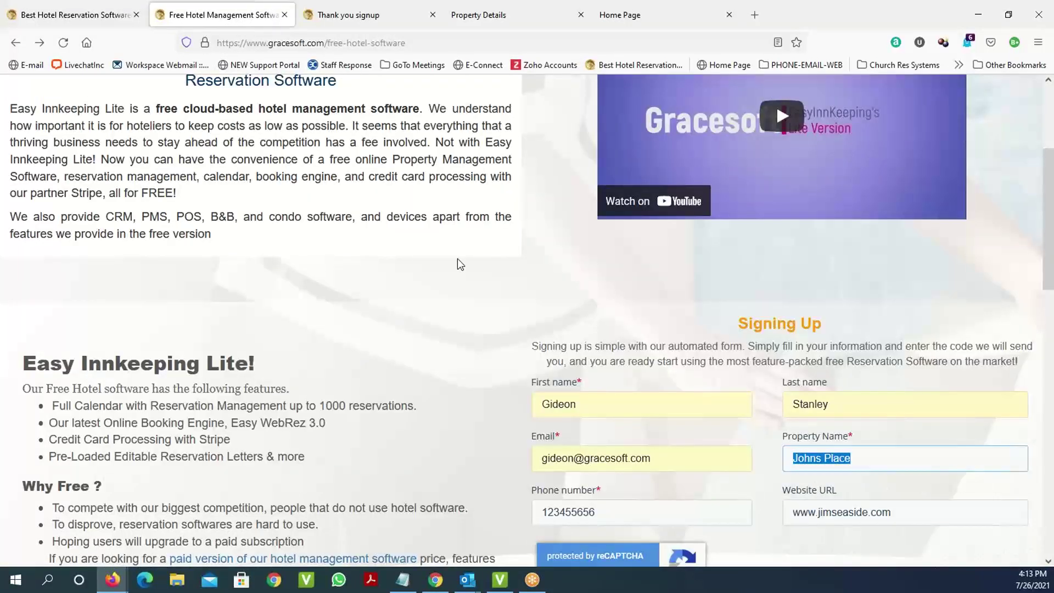
scroll(457, 258, down, 3)
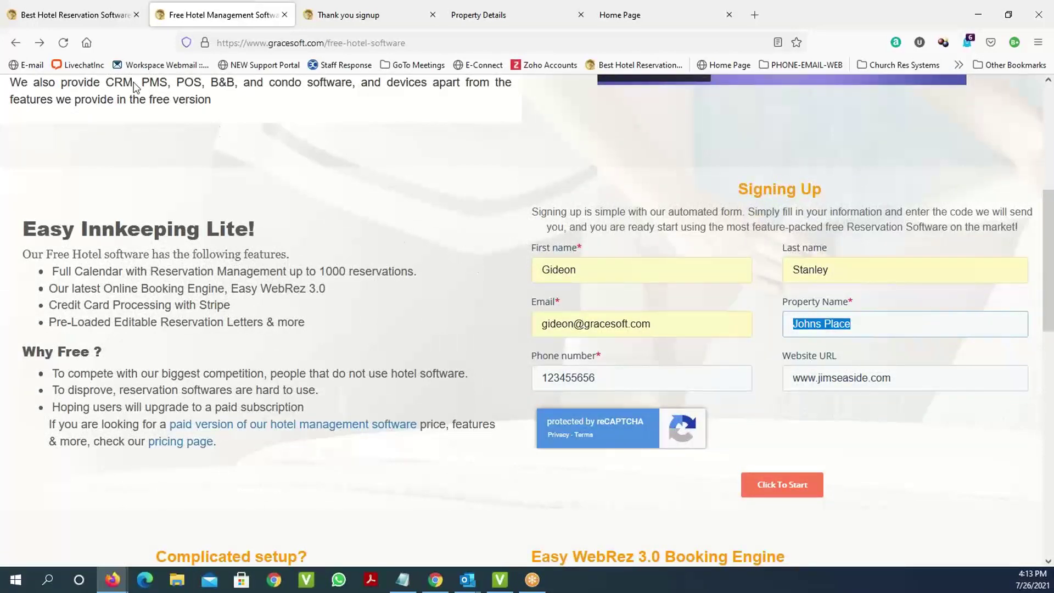
click(101, 27)
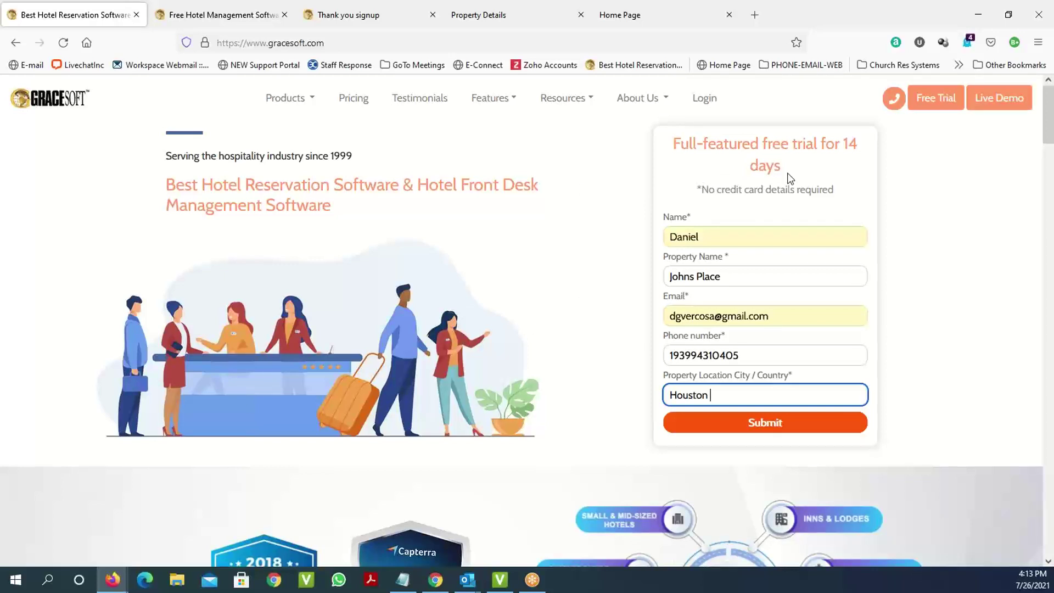
scroll(954, 283, down, 3)
scroll(951, 272, up, 3)
click(236, 15)
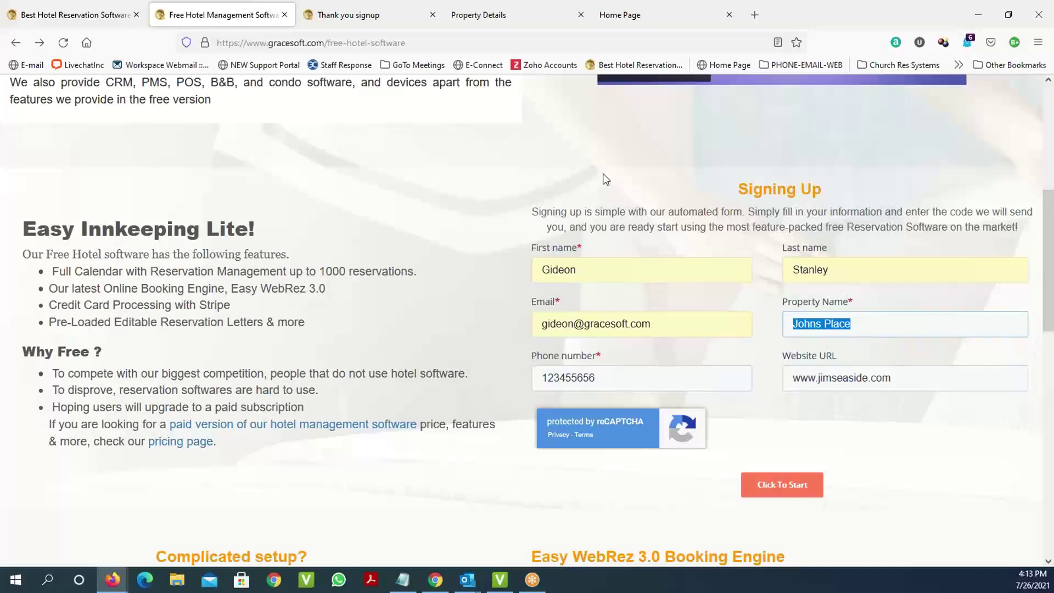
View the thank-you confirmation for the Easy Innkeeping Lite sign-up.
click(329, 25)
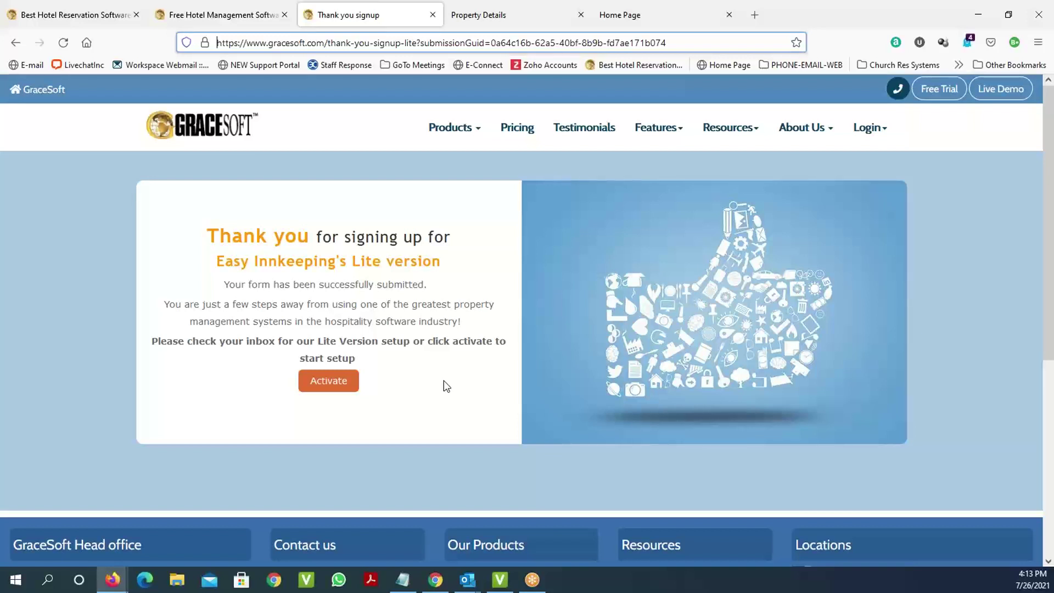
click(339, 415)
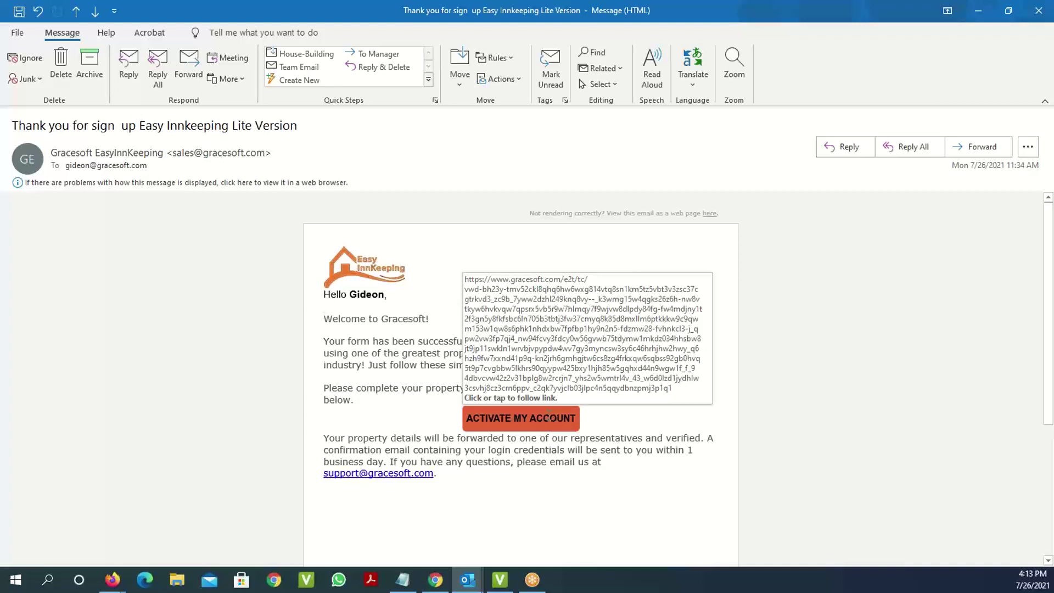
Open the property setup form and check the Johns Place name and short name fields.
key(alt+Tab)
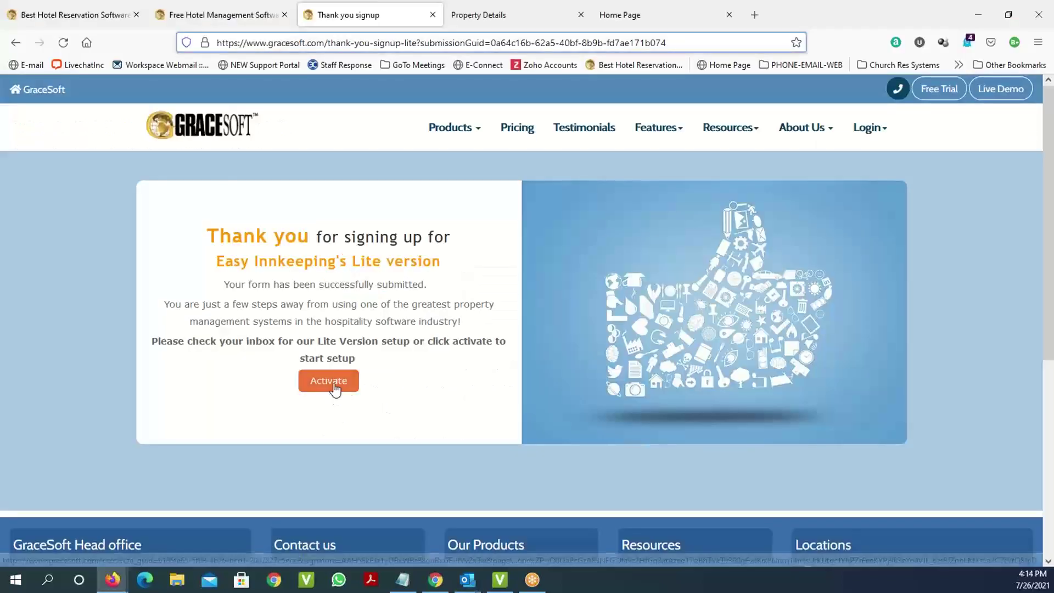
click(480, 23)
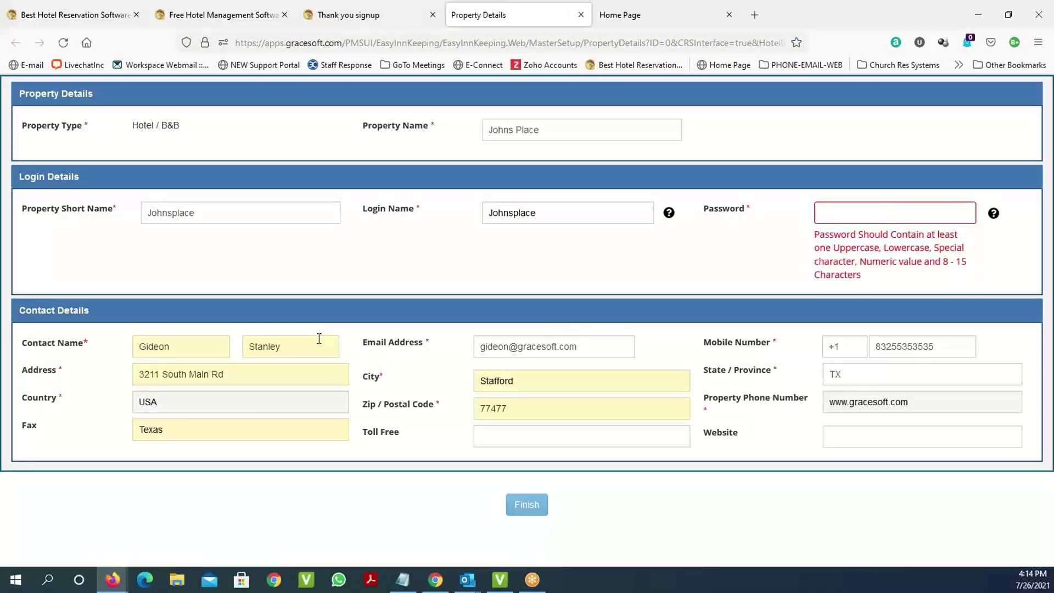
click(555, 128)
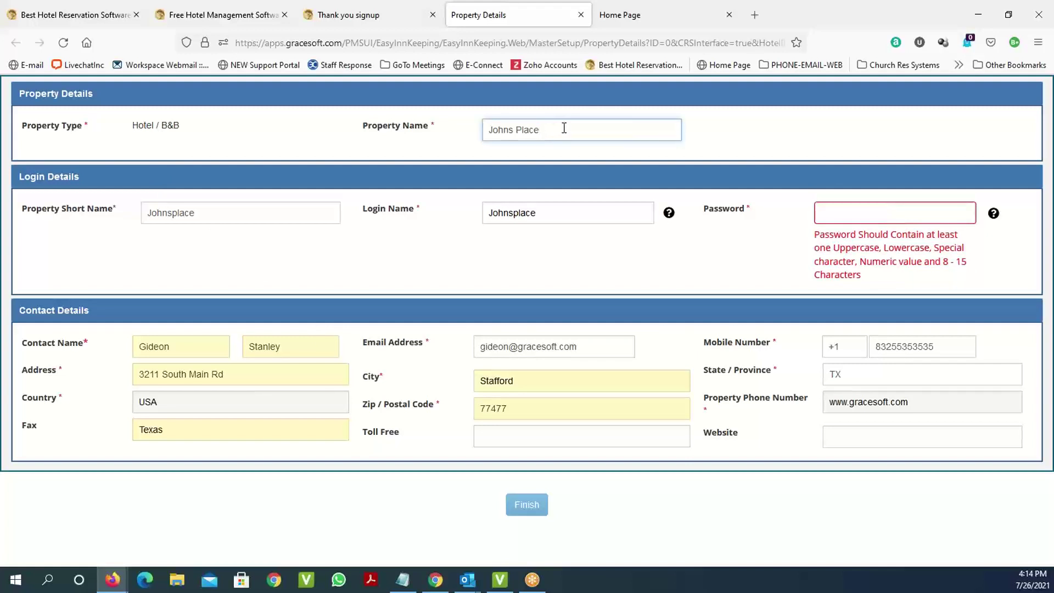
click(214, 216)
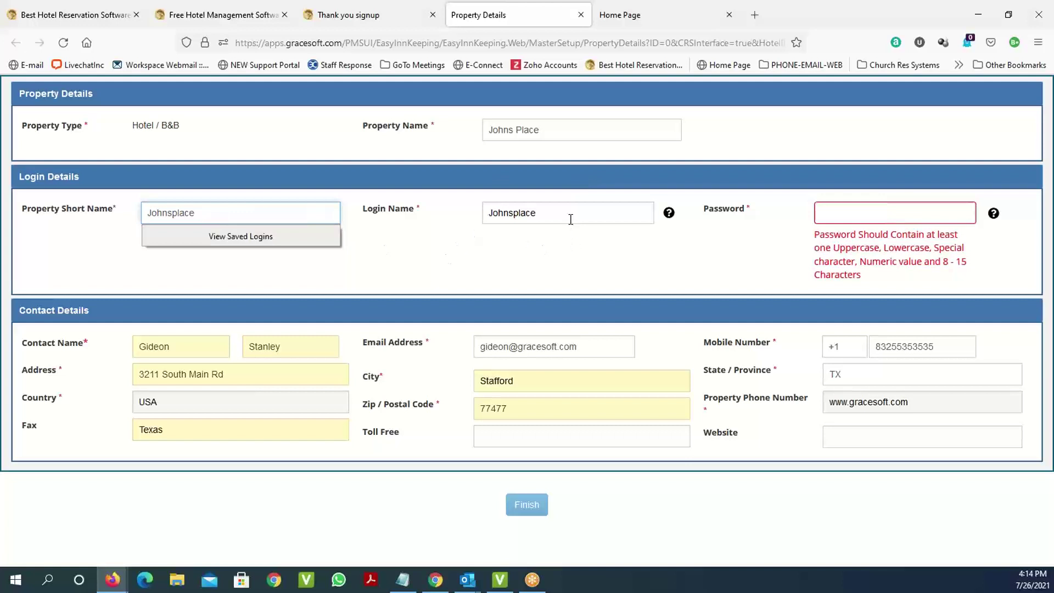
click(546, 292)
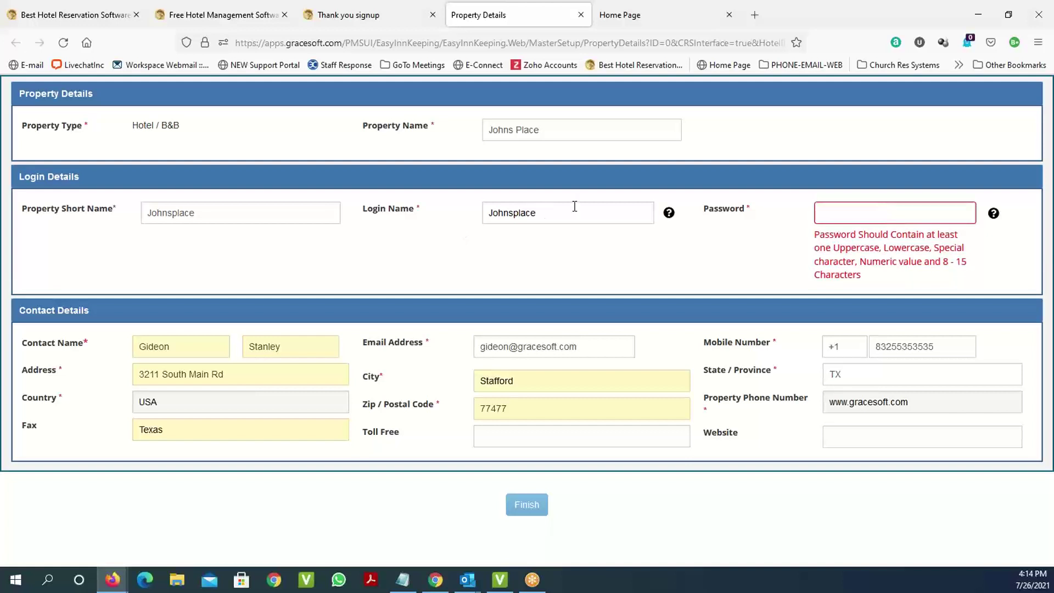
Enter a new login password, retyping it until it meets the password rules.
click(836, 212)
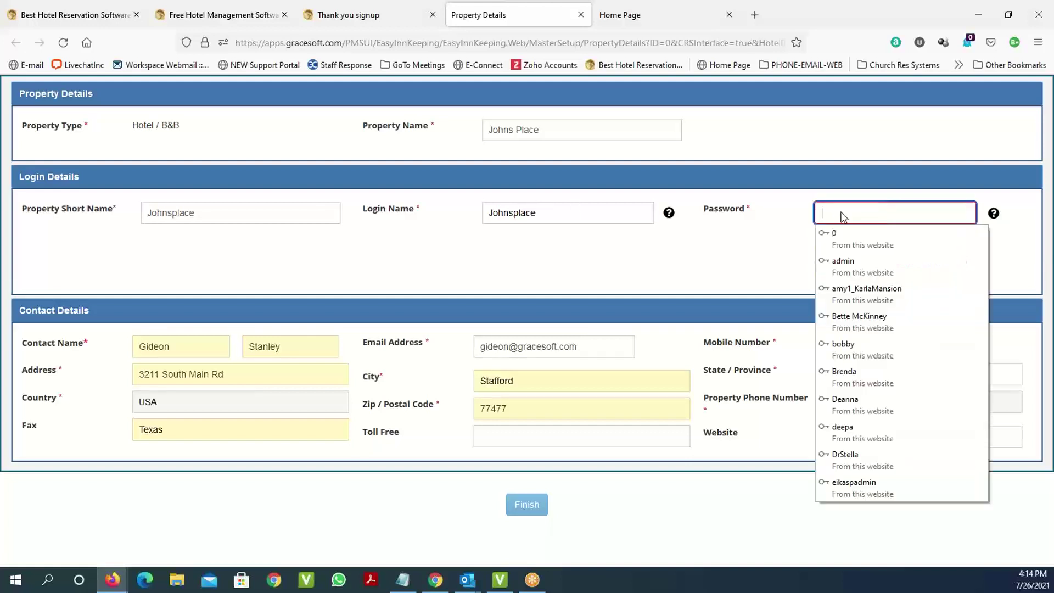
click(1023, 233)
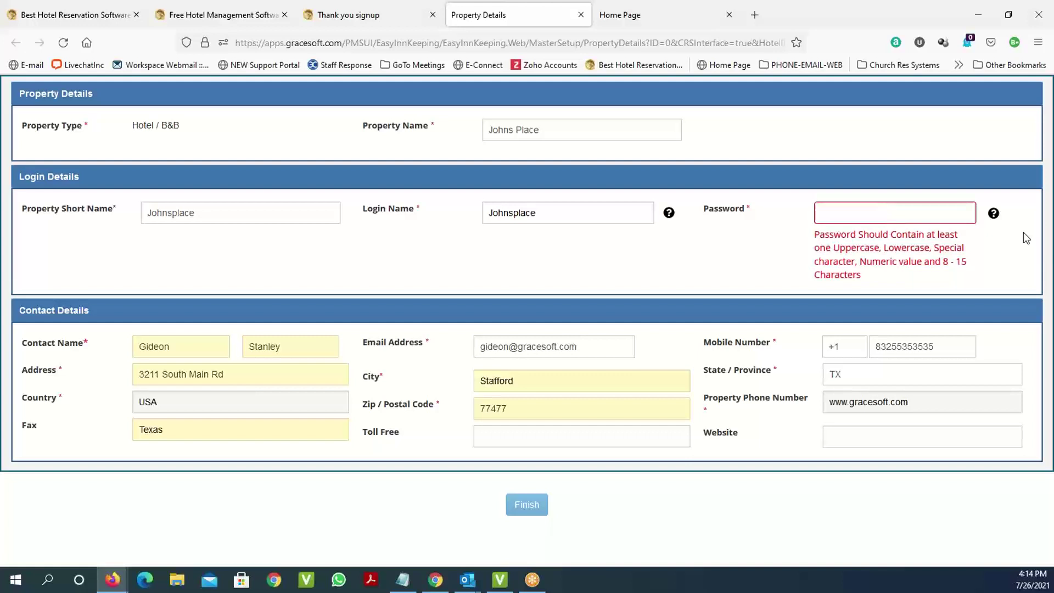
click(837, 208)
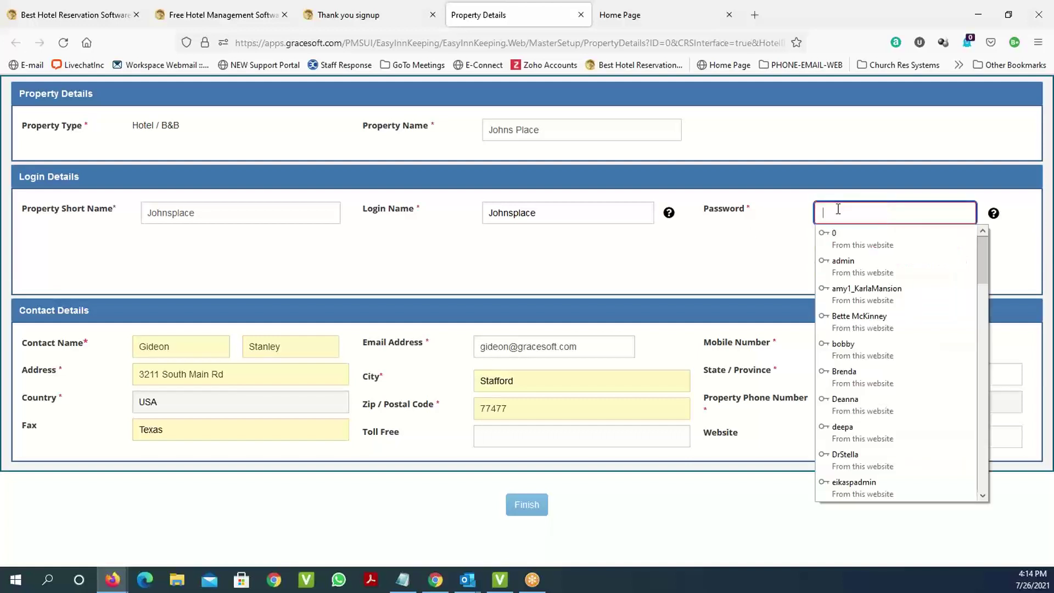
text(abcde)
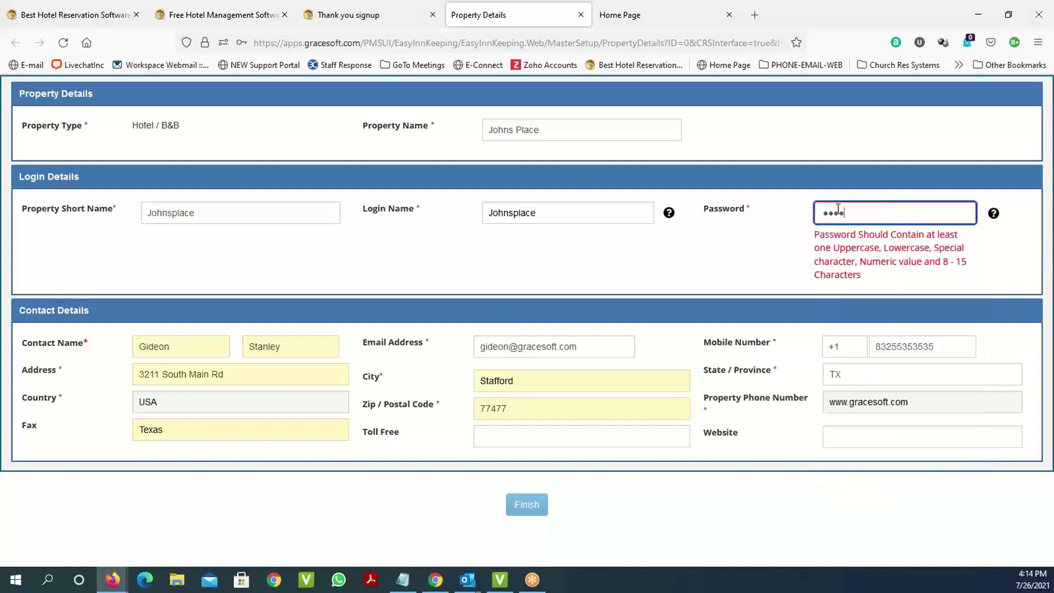
key(BackSpace)
key(BackSpace)
key(BackSpace)
key(BackSpace)
key(BackSpace)
text(****************)
key(ctrl+a)
key(BackSpace)
text(***************)
key(BackSpace)
key(BackSpace)
key(BackSpace)
key(BackSpace)
key(BackSpace)
key(BackSpace)
key(BackSpace)
key(BackSpace)
key(BackSpace)
key(BackSpace)
key(BackSpace)
key(BackSpace)
key(BackSpace)
key(BackSpace)
key(BackSpace)
text(**************)
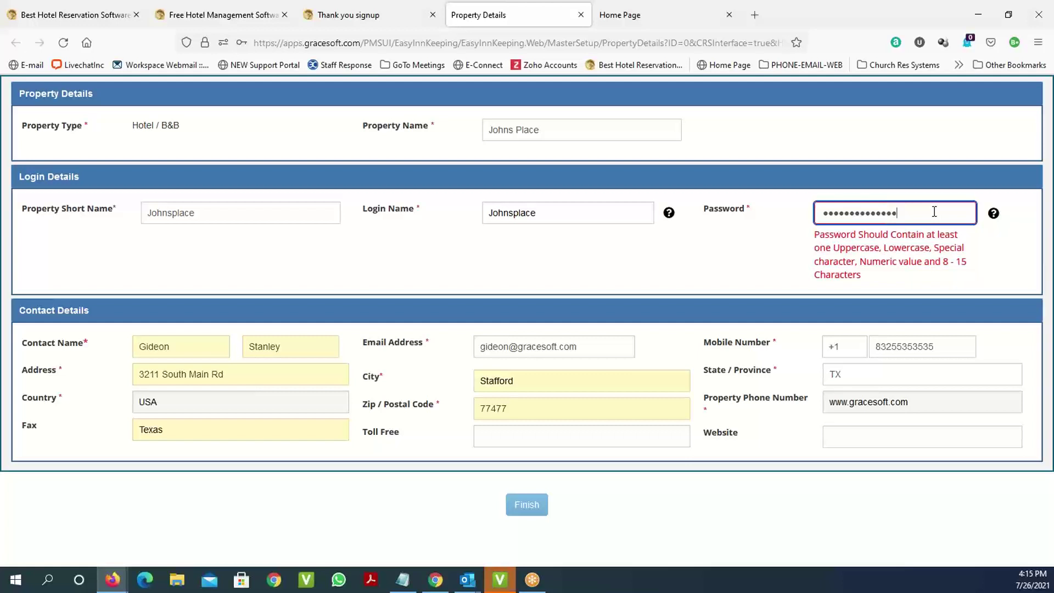
Read the login credentials email in Outlook, then go back to the Quick Setup Wizard.
click(929, 253)
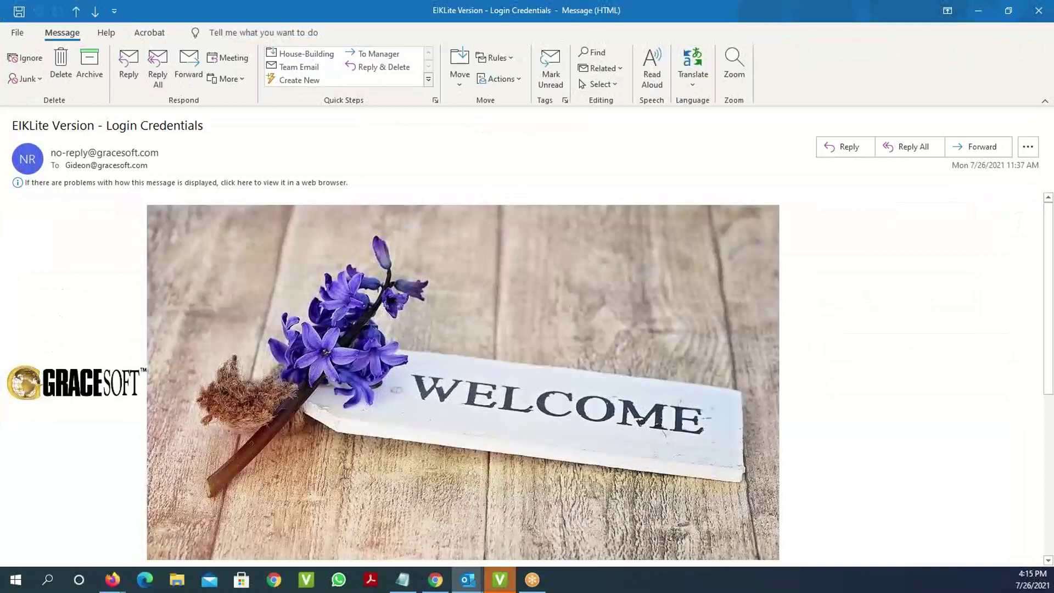
scroll(836, 403, down, 1)
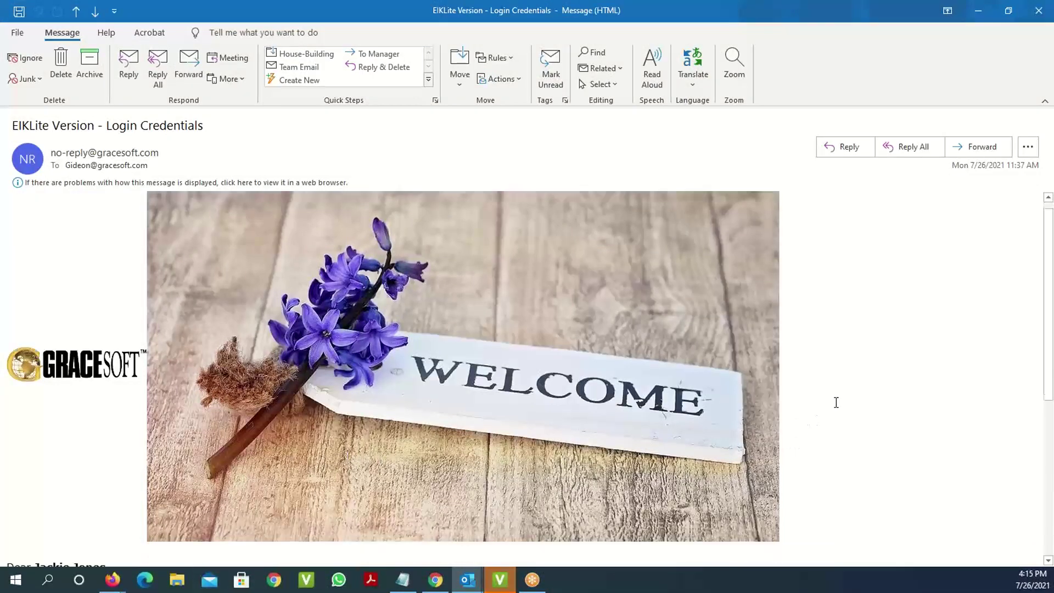
scroll(836, 403, down, 4)
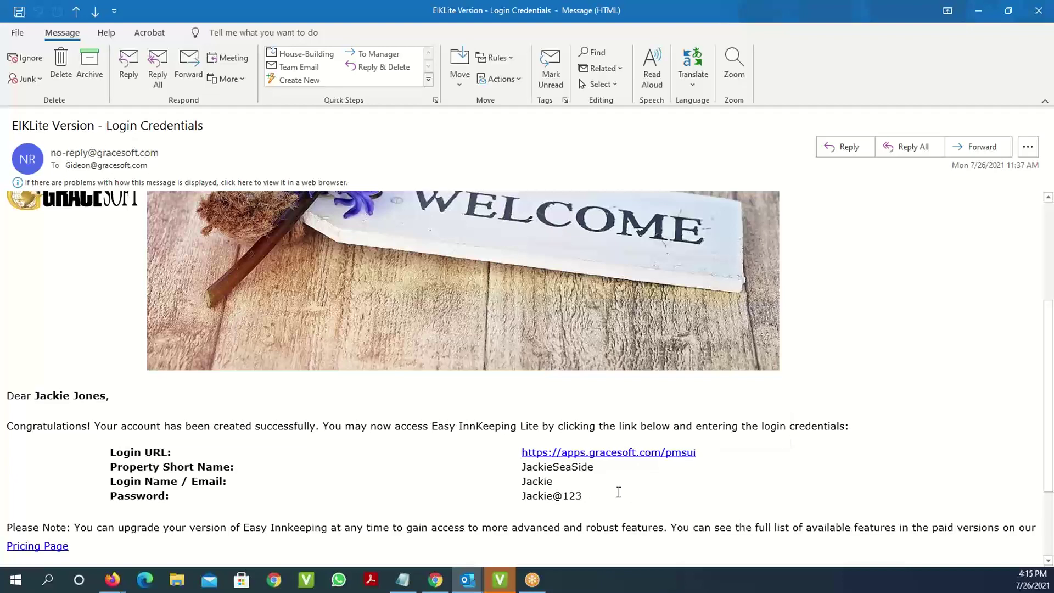
scroll(735, 455, down, 3)
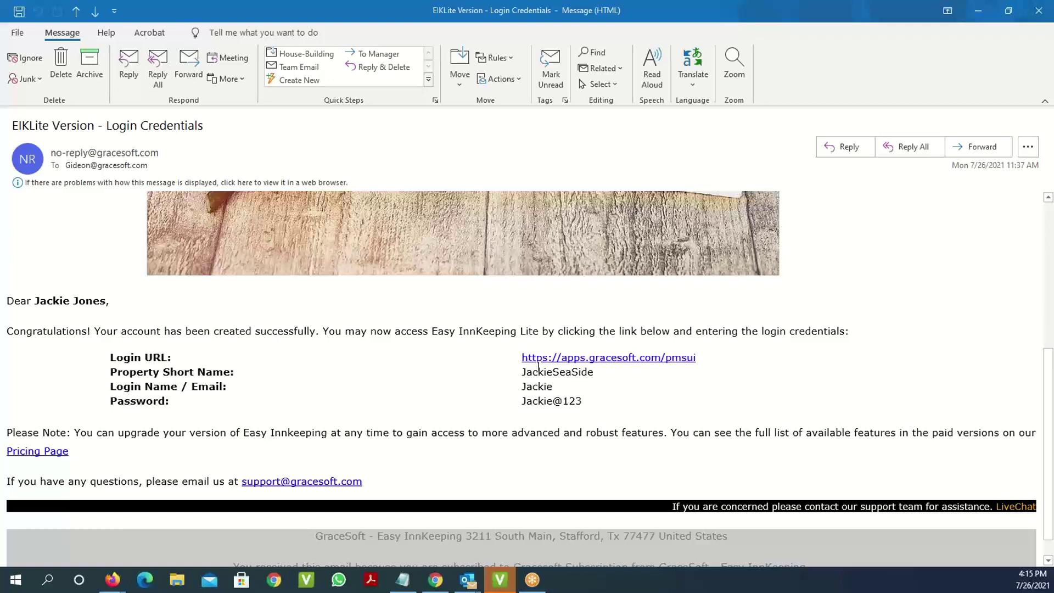
key(alt+Tab)
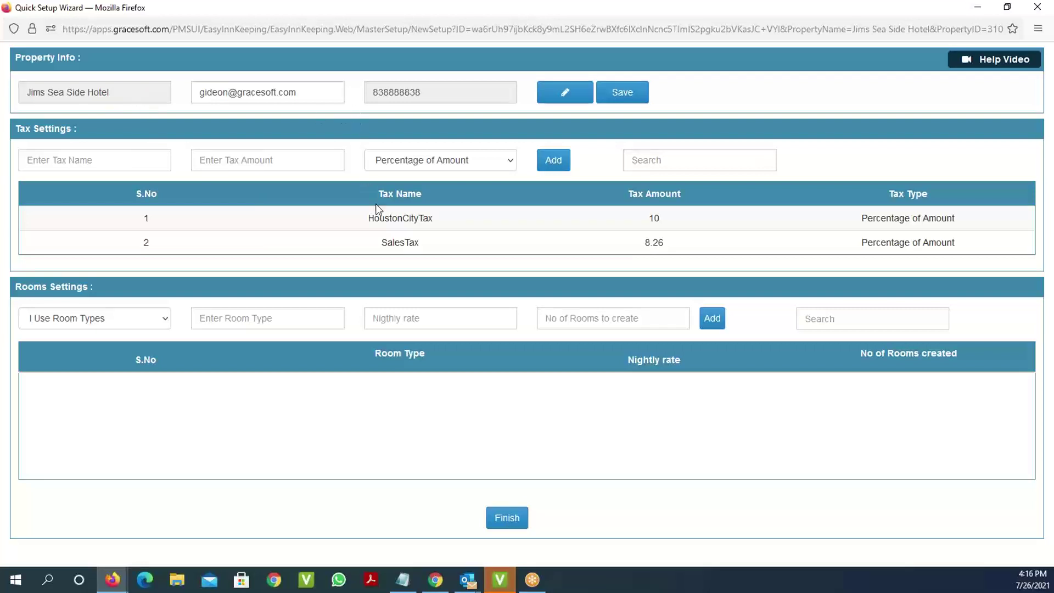
Open the Rooms Settings choice between room types and room names.
click(83, 161)
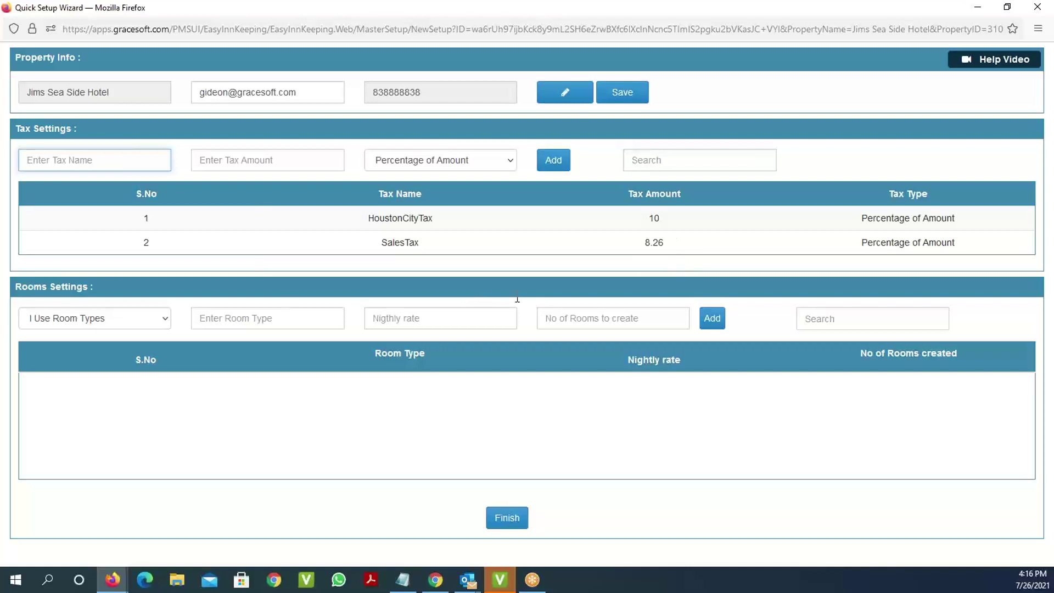
click(156, 318)
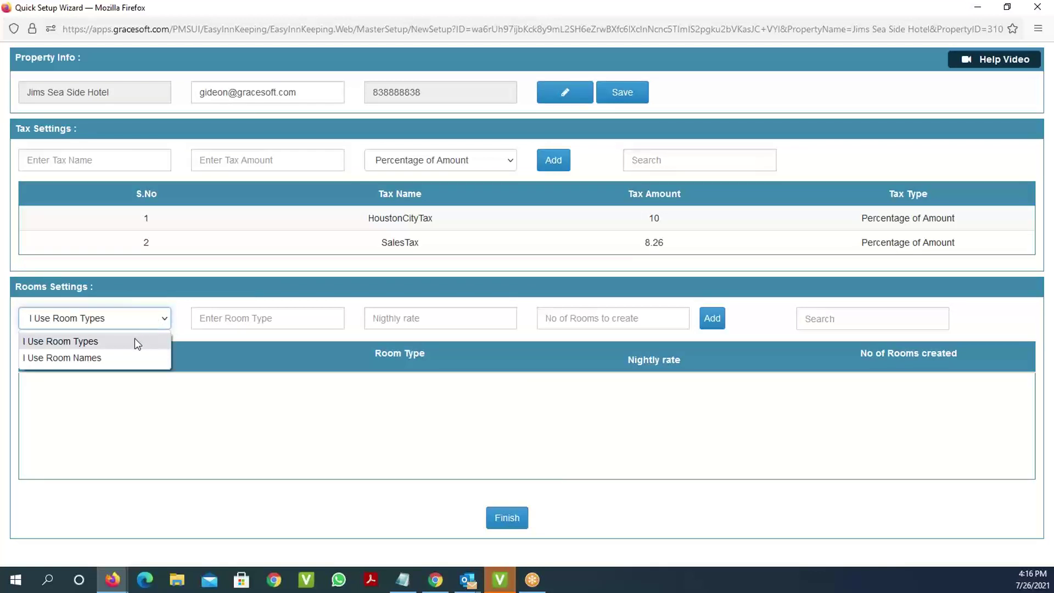
Keep room types as the mode and add King Room at 100 per night with 10 rooms.
click(130, 339)
click(140, 321)
click(124, 355)
click(150, 321)
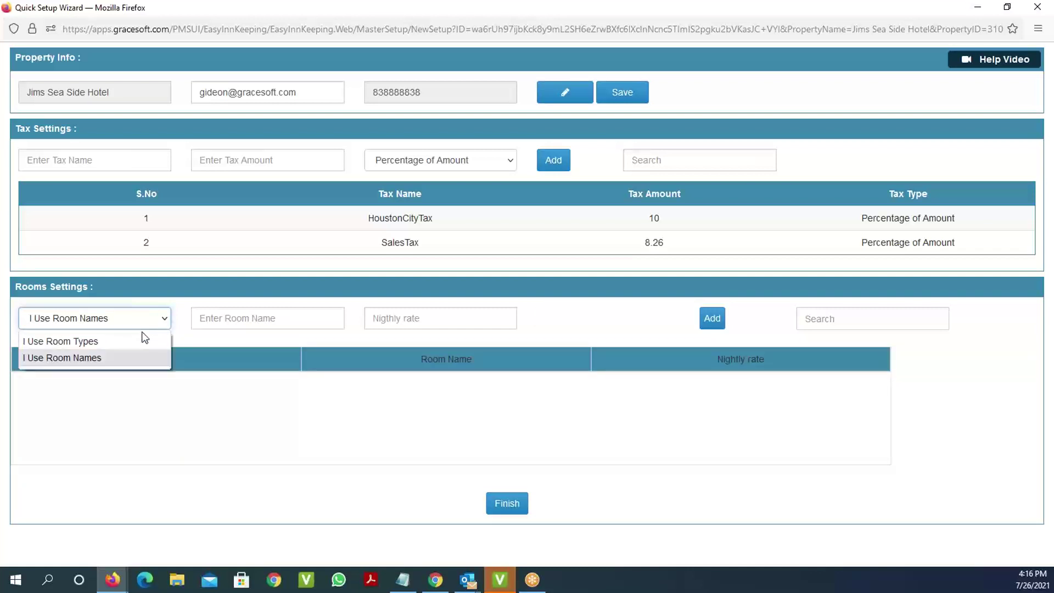
click(145, 340)
click(251, 317)
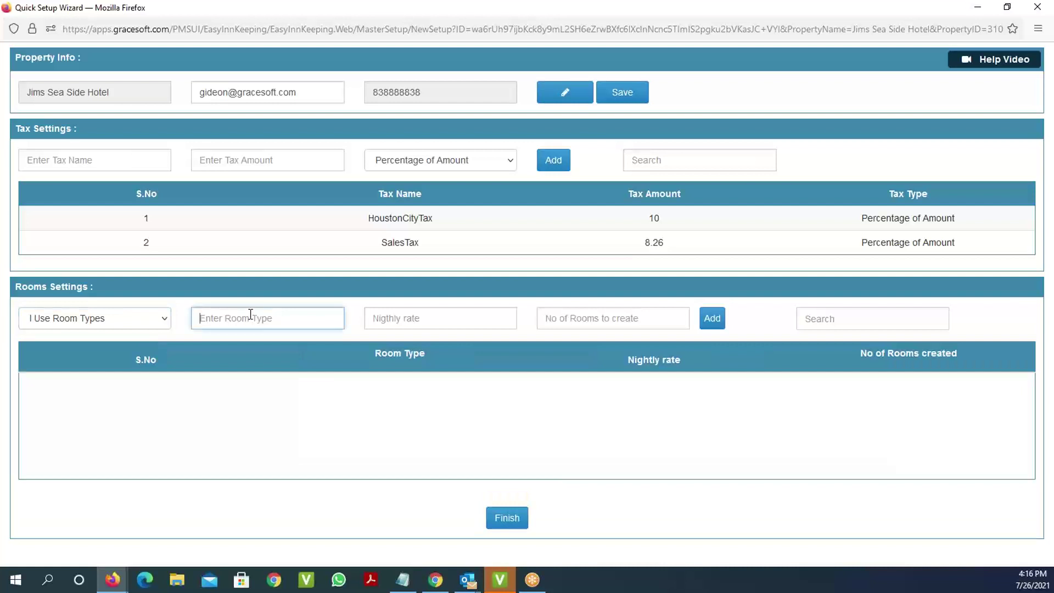
text(King Room)
key(Tab)
text(100)
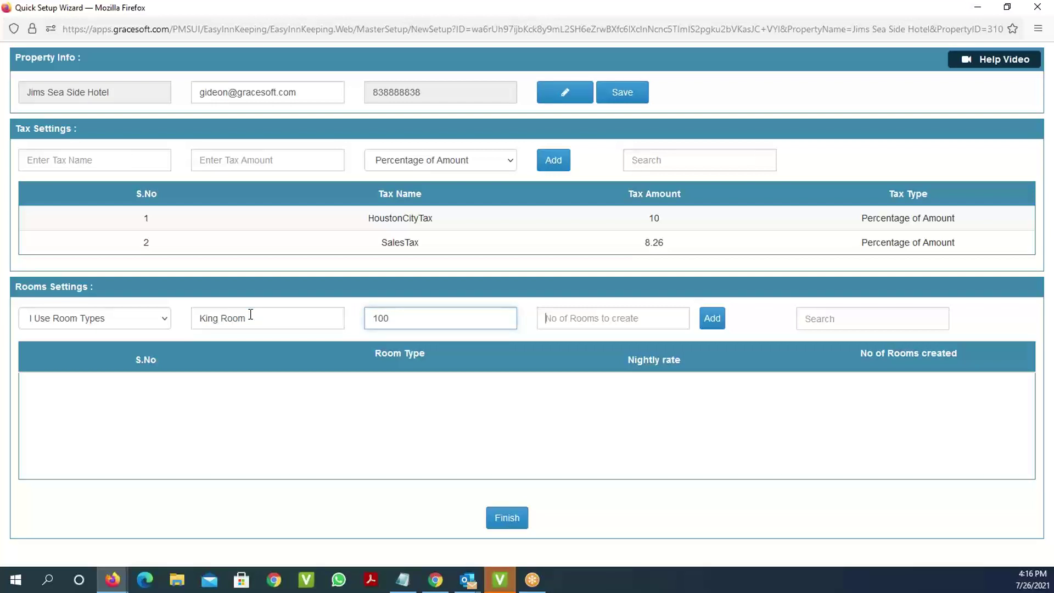
key(Tab)
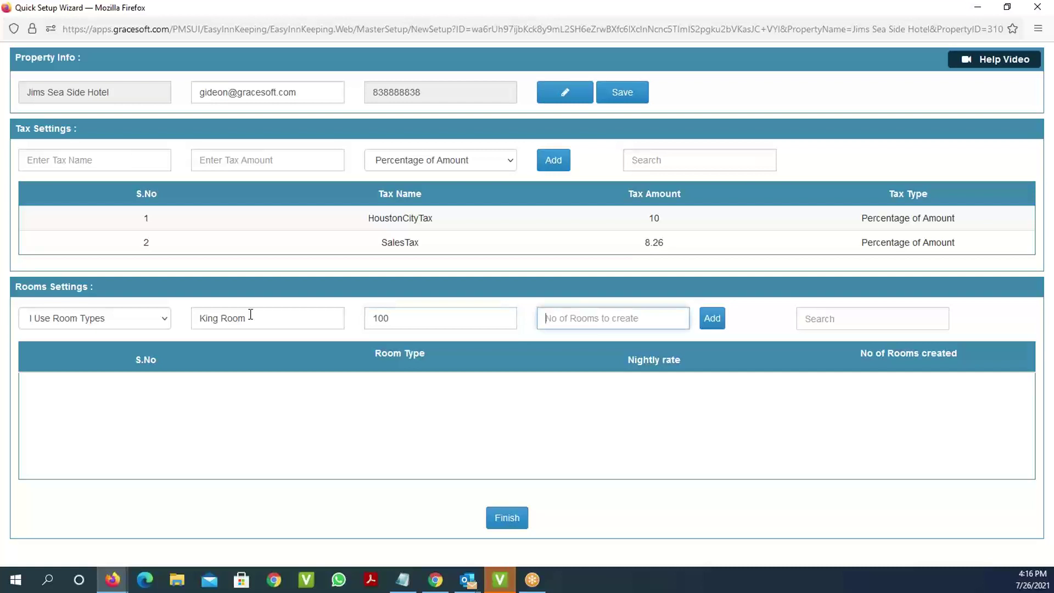
text(10)
click(714, 330)
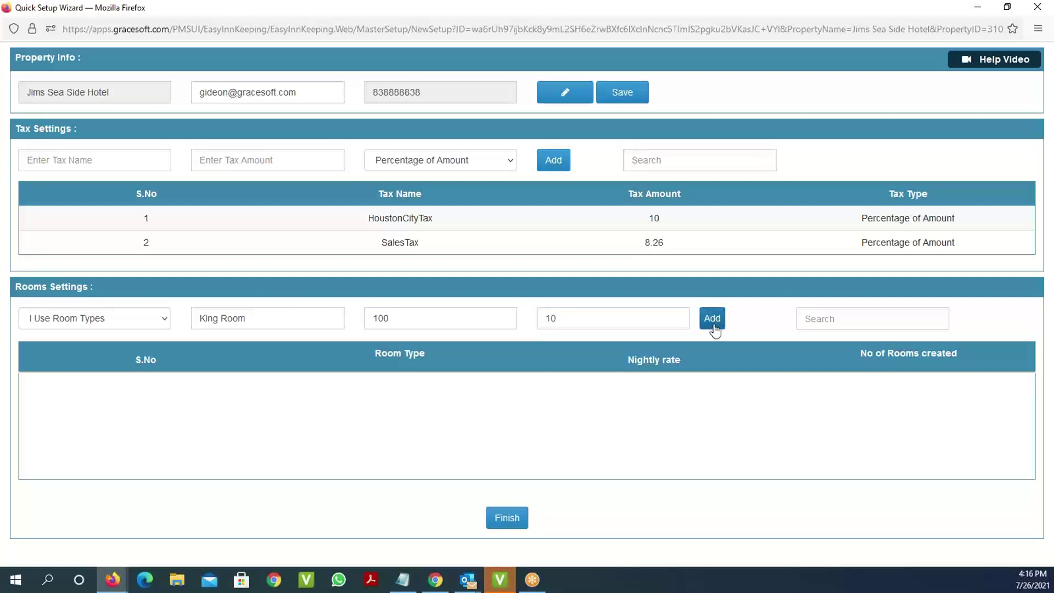
Add a Double room type at 80 per night with 5 rooms.
click(138, 324)
click(132, 342)
click(236, 324)
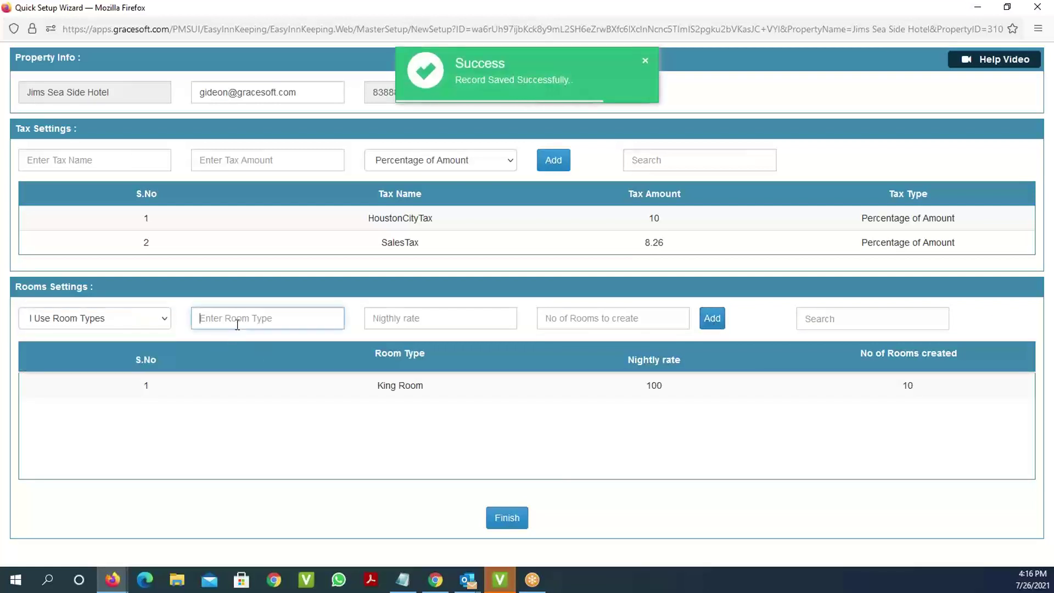
text(Doub)
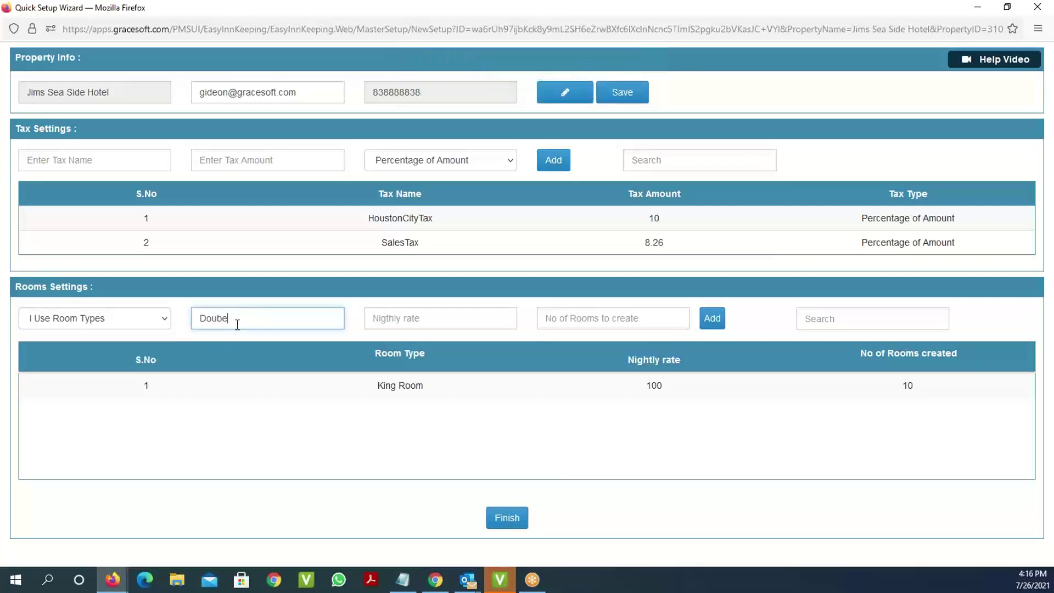
text(le room)
key(Tab)
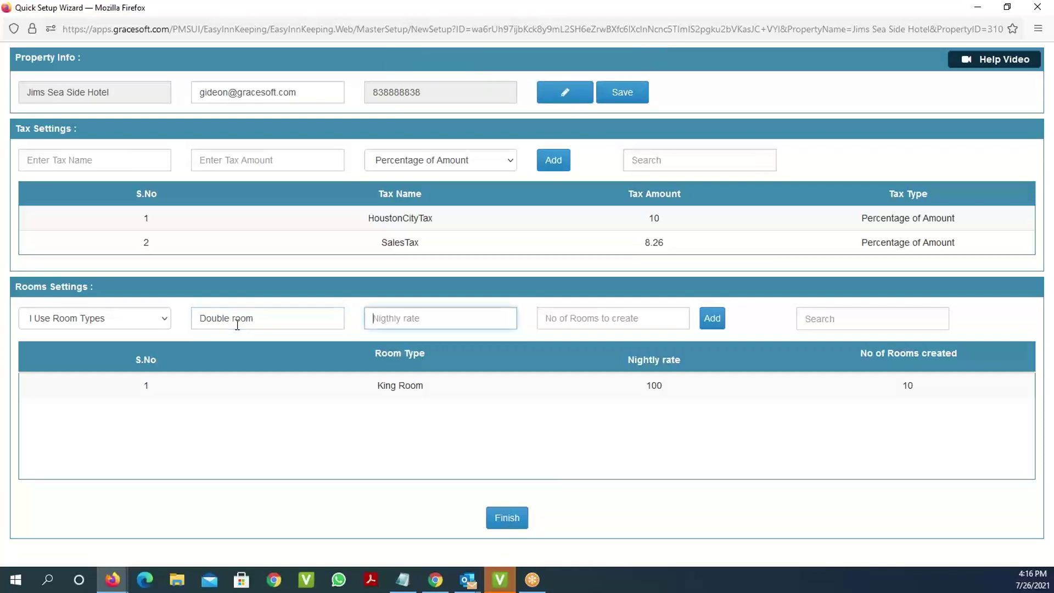
text(80)
key(Tab)
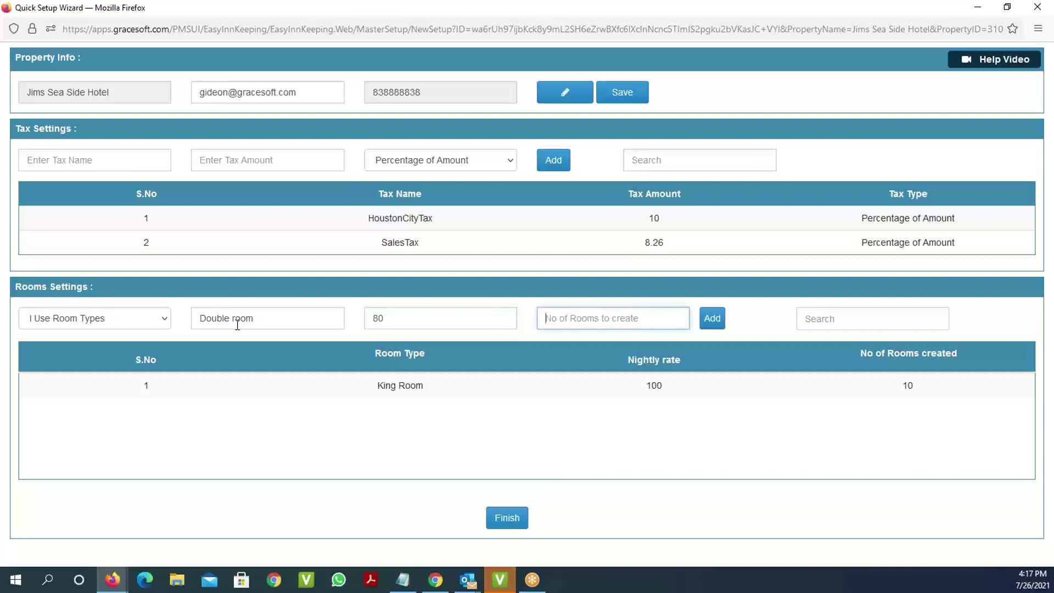
text(5)
click(710, 321)
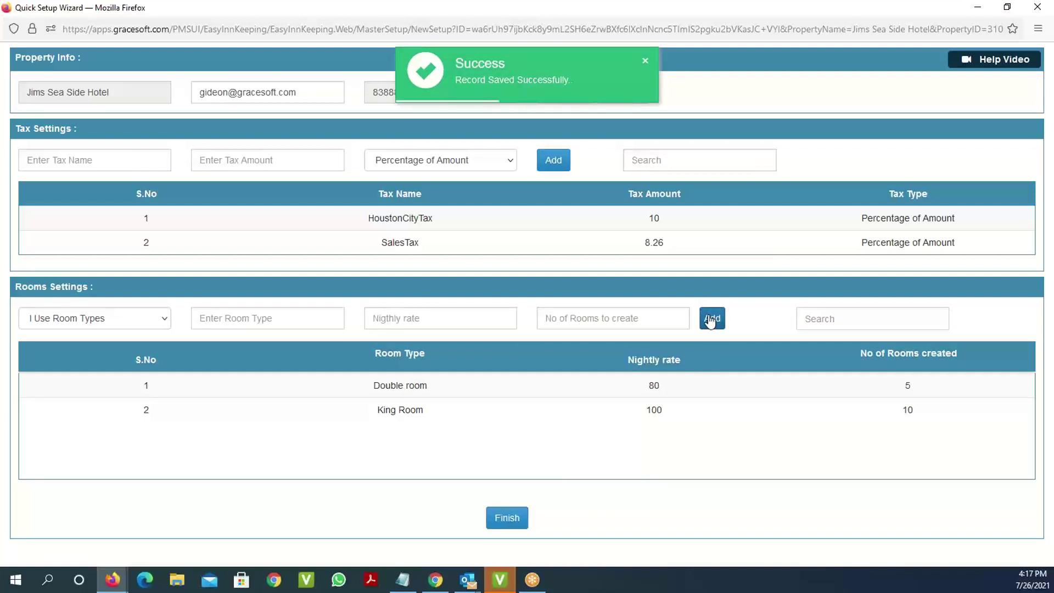
Switch to room names and add Blue Room at 100 per night.
click(160, 323)
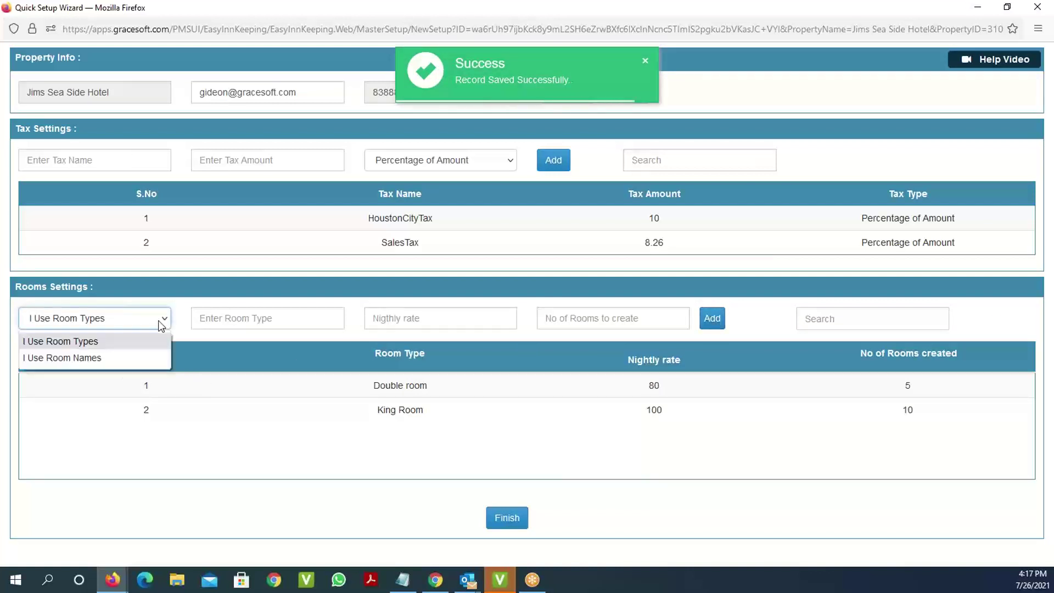
click(134, 357)
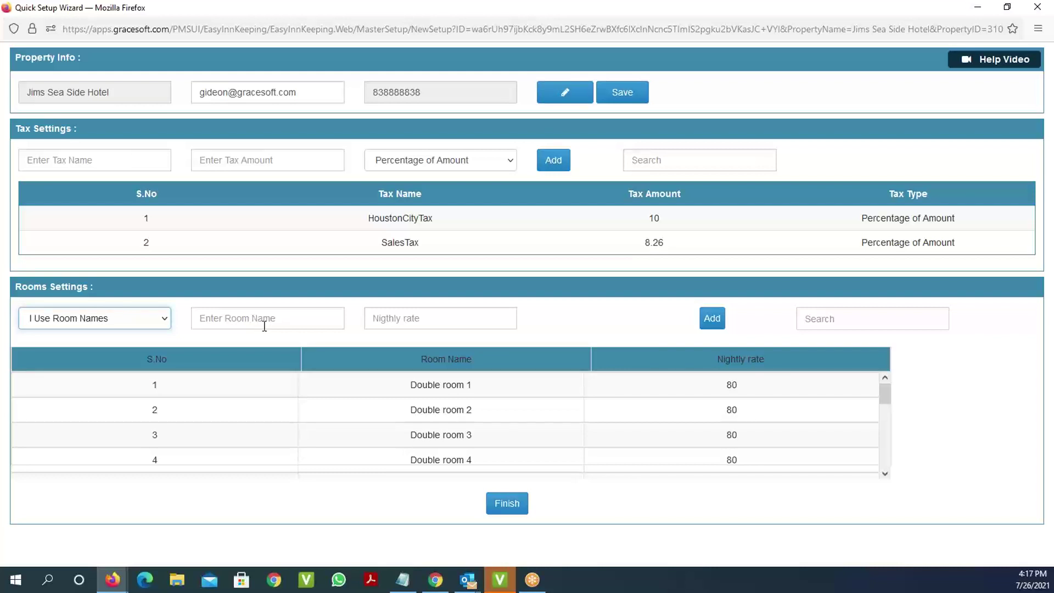
click(264, 326)
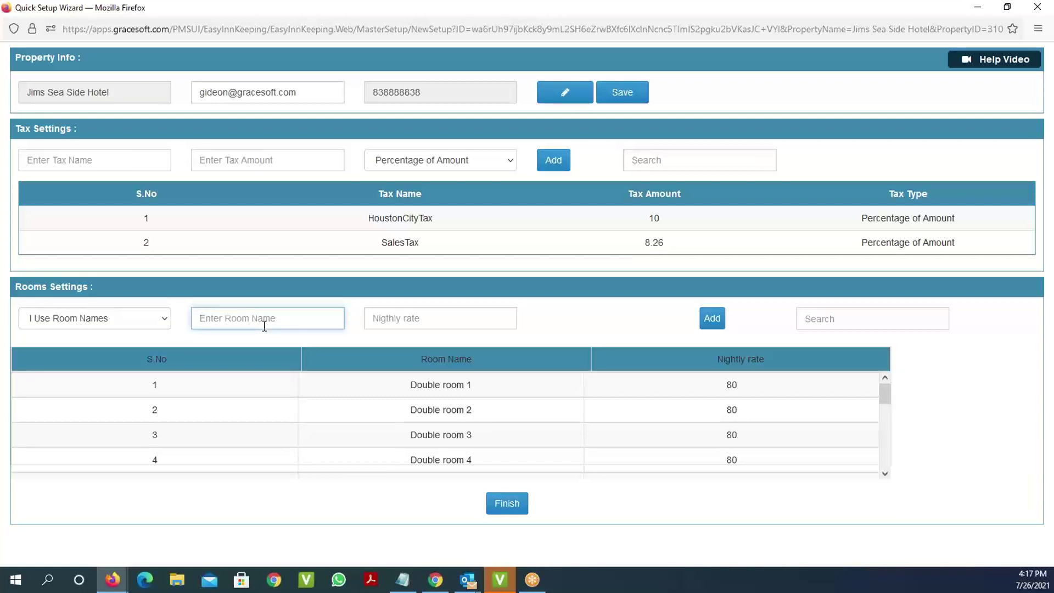
text(Blue Room)
key(Tab)
text(100)
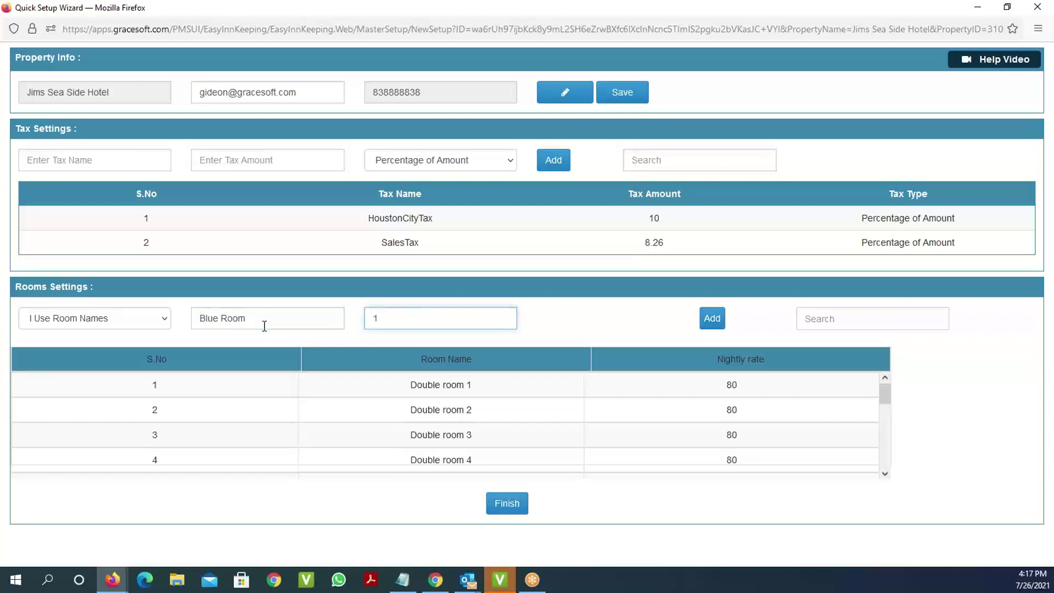
click(716, 325)
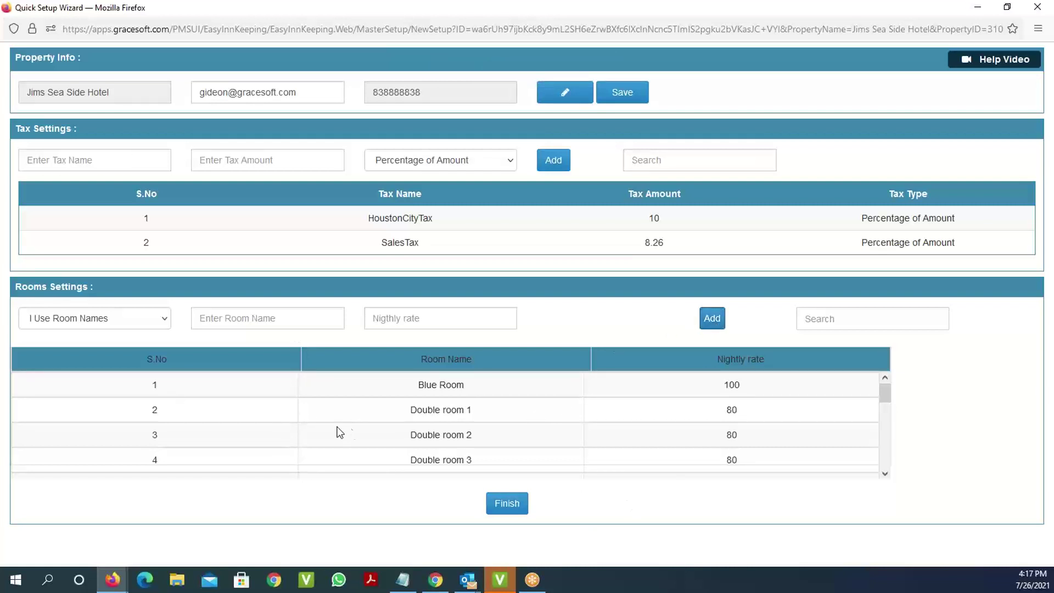
Return to the Johns Place Property Details page in the browser.
scroll(341, 433, down, 5)
key(alt+Tab)
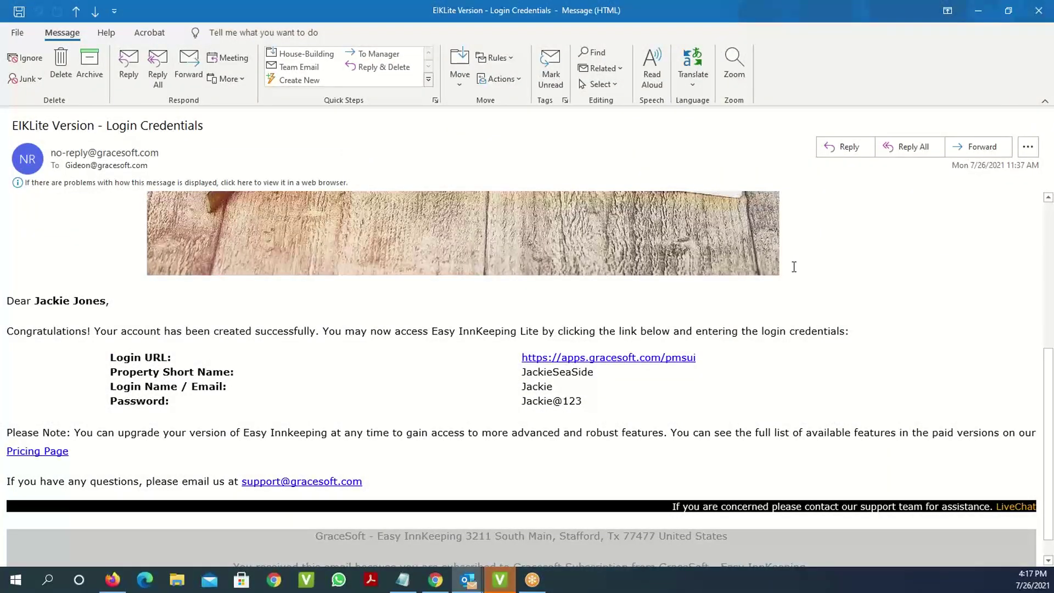
click(113, 580)
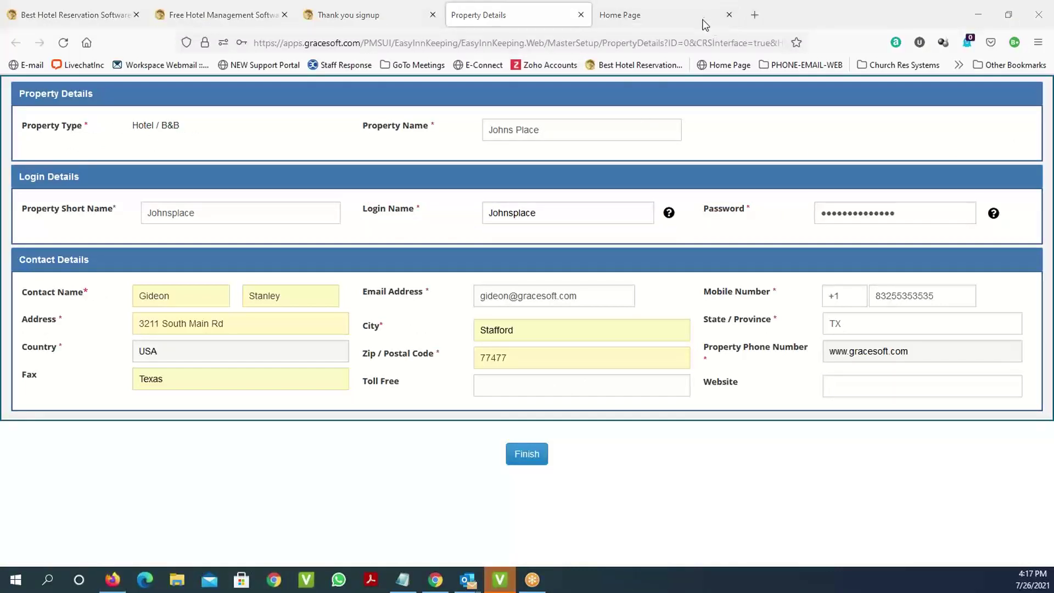
Open the weekly room availability calendar from the home dashboard's Reservations.
click(610, 25)
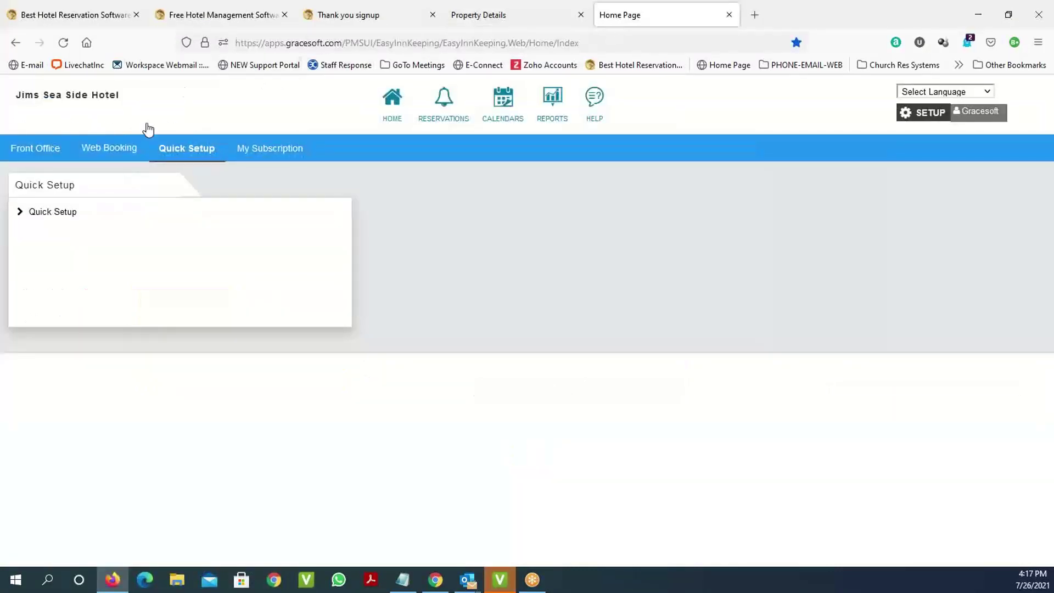
click(444, 100)
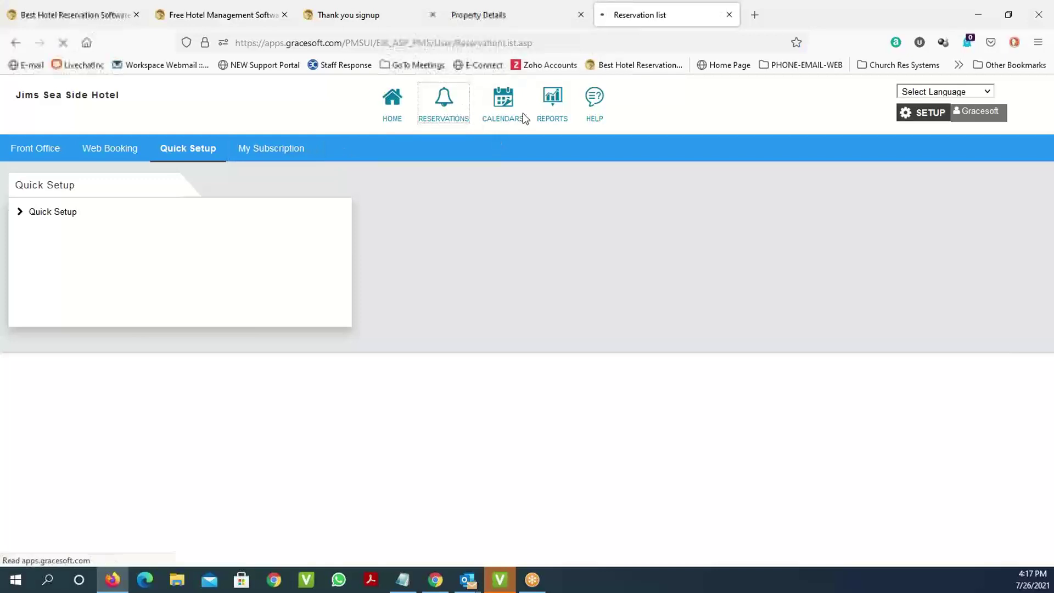
click(548, 135)
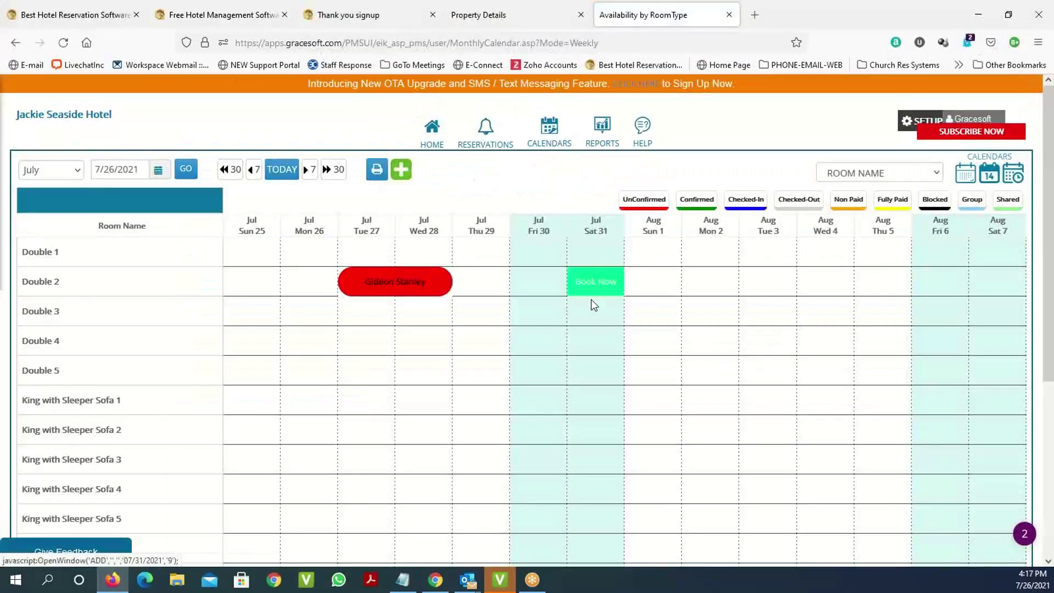
scroll(427, 315, down, 5)
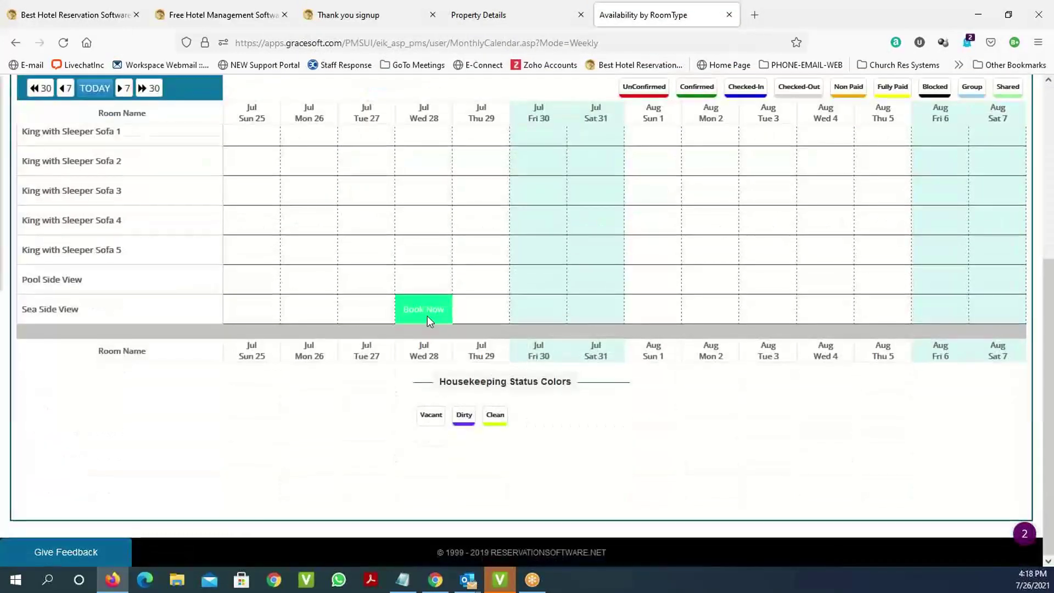
scroll(428, 315, up, 5)
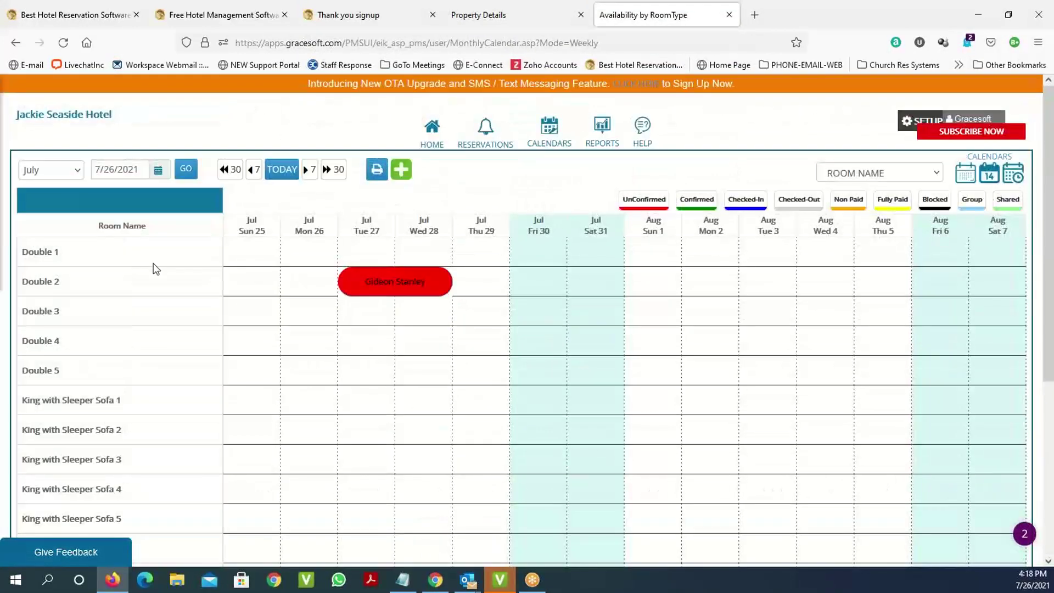
Open room Double 1 from the Setup room list to view its type, occupancy and beds.
click(920, 122)
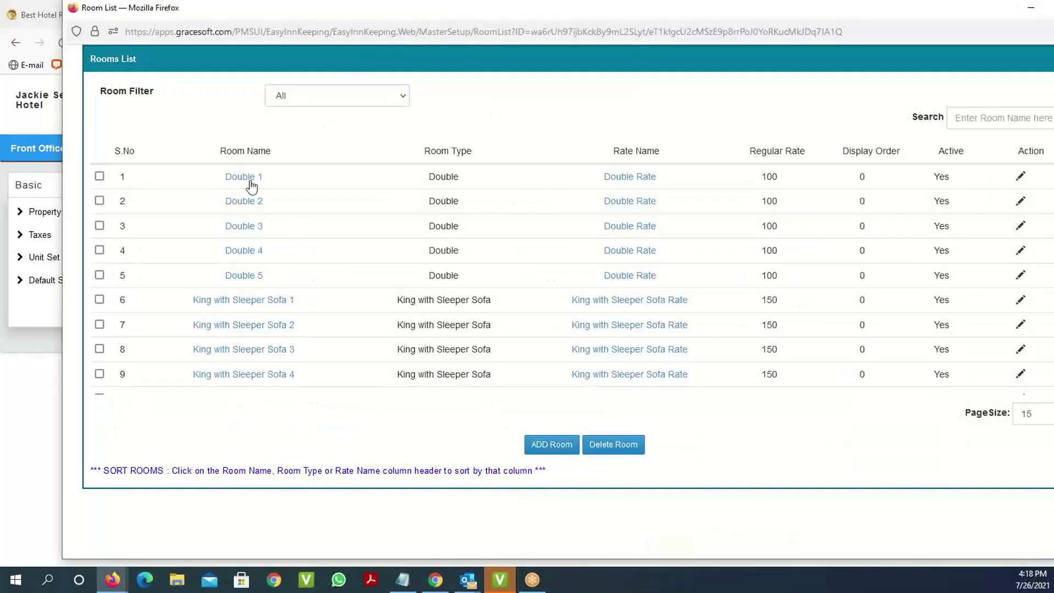
click(249, 179)
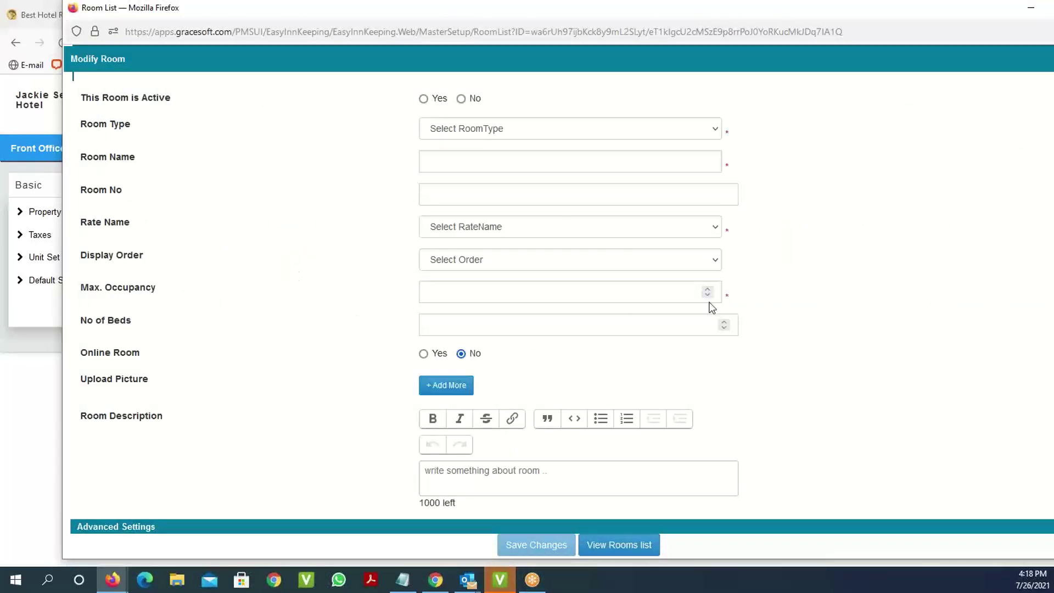
scroll(548, 392, down, 2)
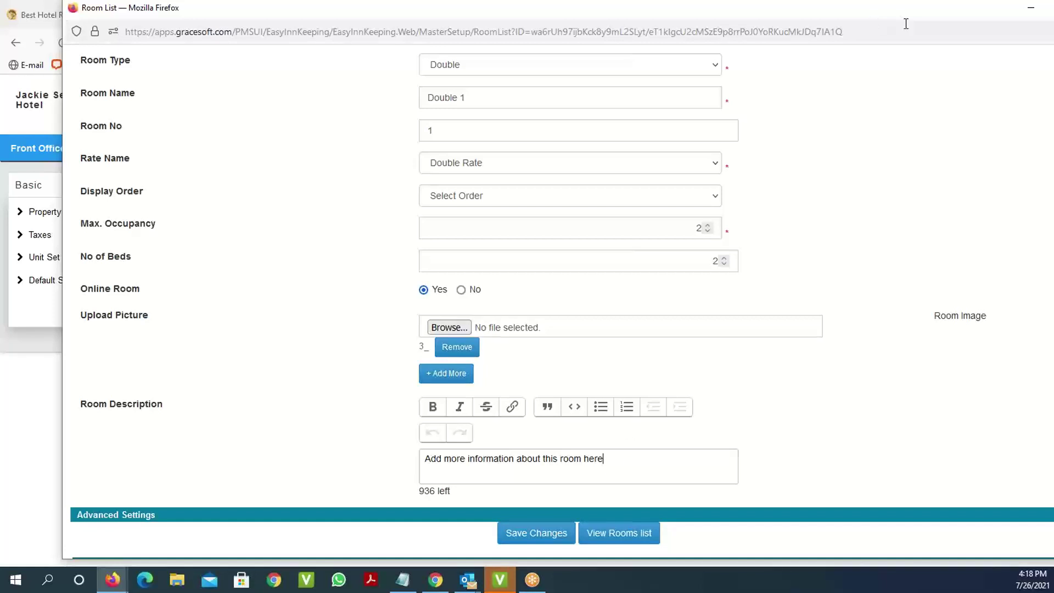
Set the room list aside and open the hotel's public booking site from Web Booking > Online Booking Link.
click(1030, 9)
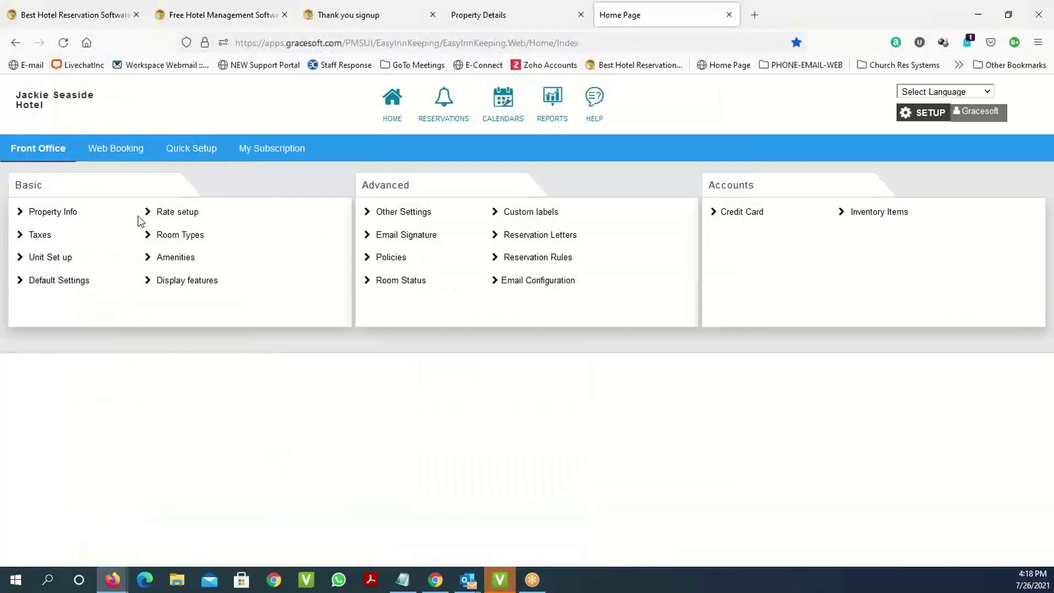
click(117, 147)
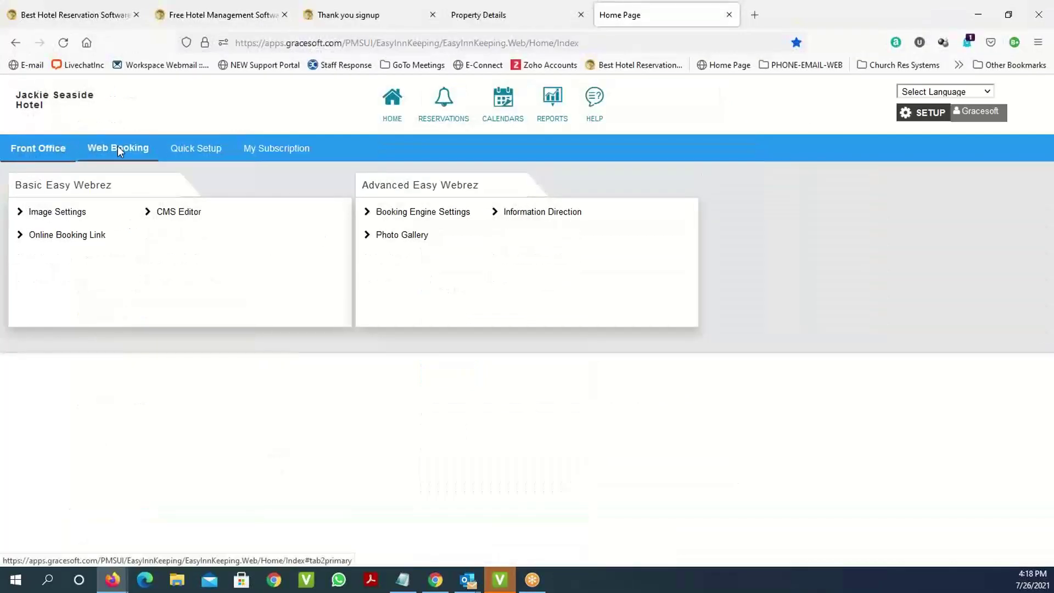
click(69, 236)
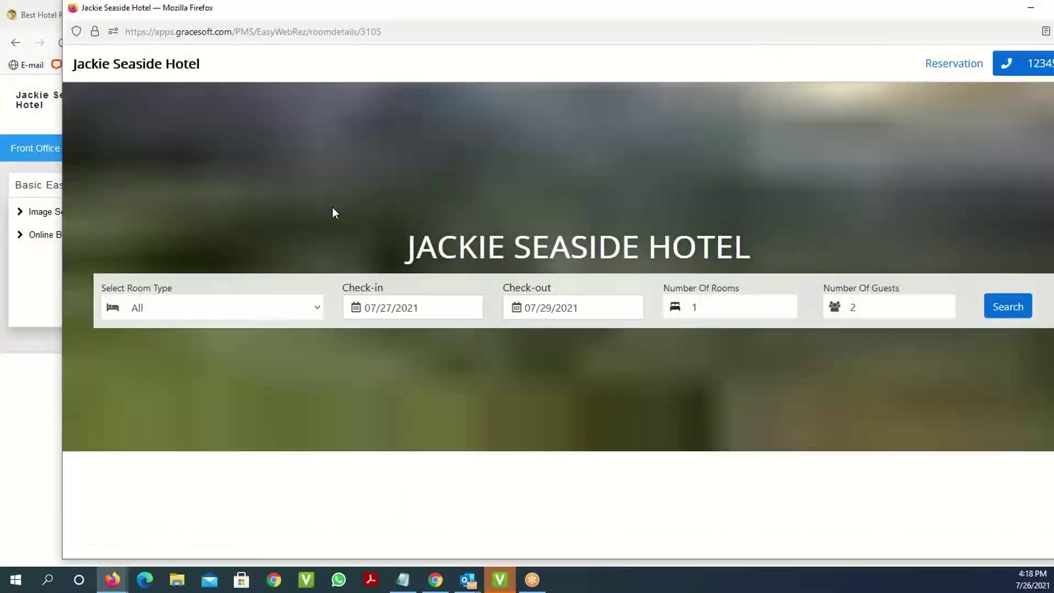
Search availability for 07/27–07/29/2021: Double and Individual Room Type $200.00, King with Sleeper Sofa $300.00.
scroll(335, 213, down, 5)
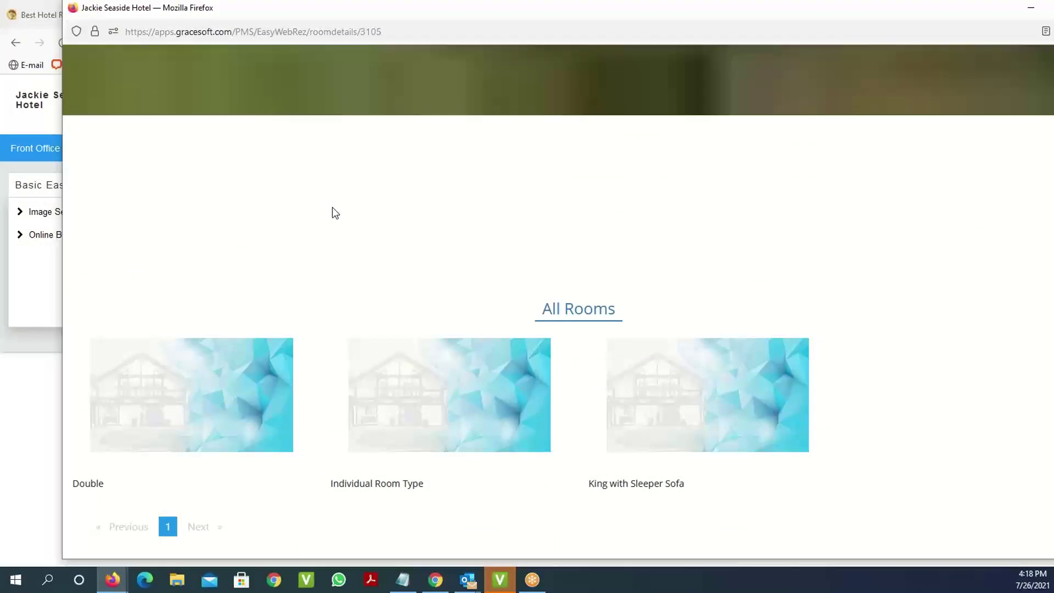
scroll(334, 213, up, 5)
scroll(335, 213, down, 5)
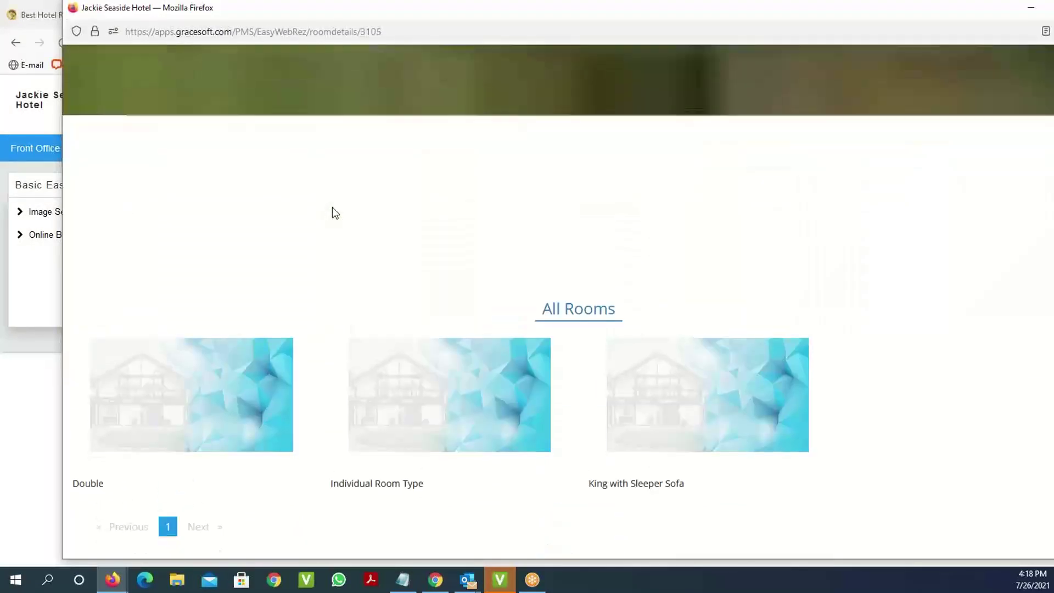
scroll(334, 213, up, 4)
scroll(334, 213, down, 3)
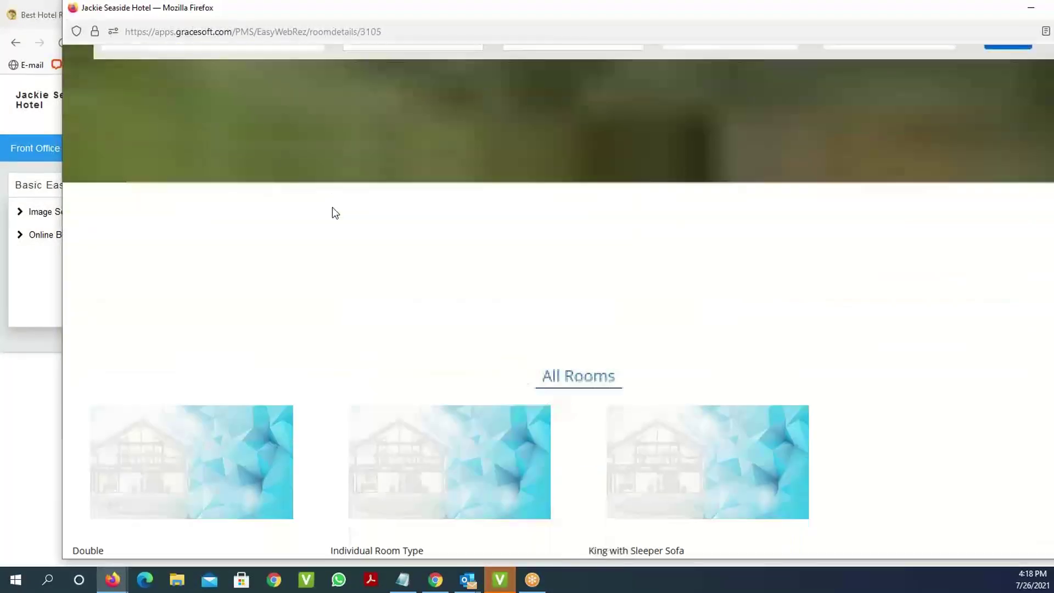
scroll(345, 319, up, 5)
click(1019, 235)
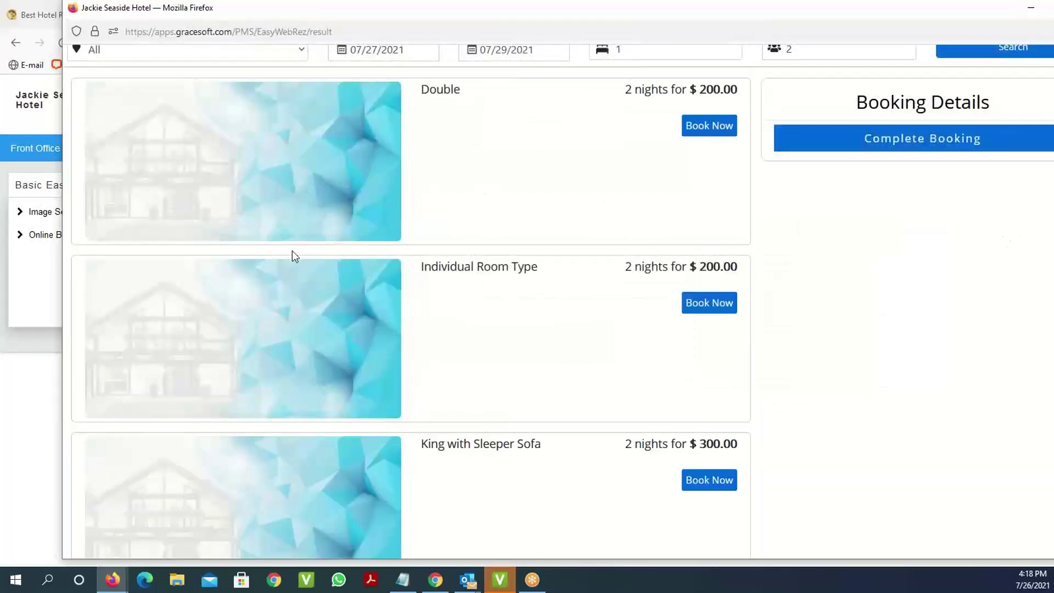
scroll(586, 247, down, 5)
scroll(585, 247, up, 6)
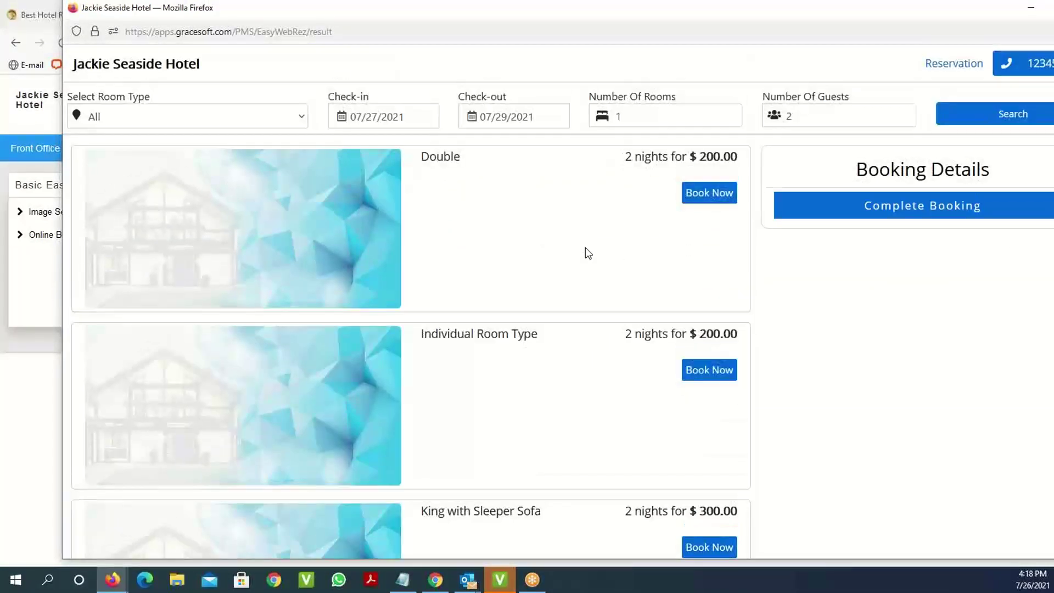